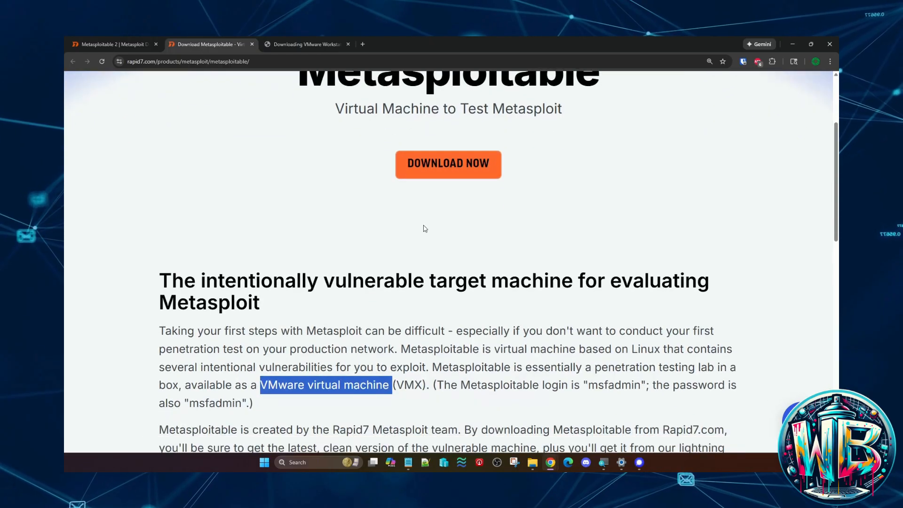
- Review the Metasploitable description on the Rapid7 page, including its purpose and the VMware virtual machine (VMX) format
{"action": "left_click", "coordinate": [418, 212]}
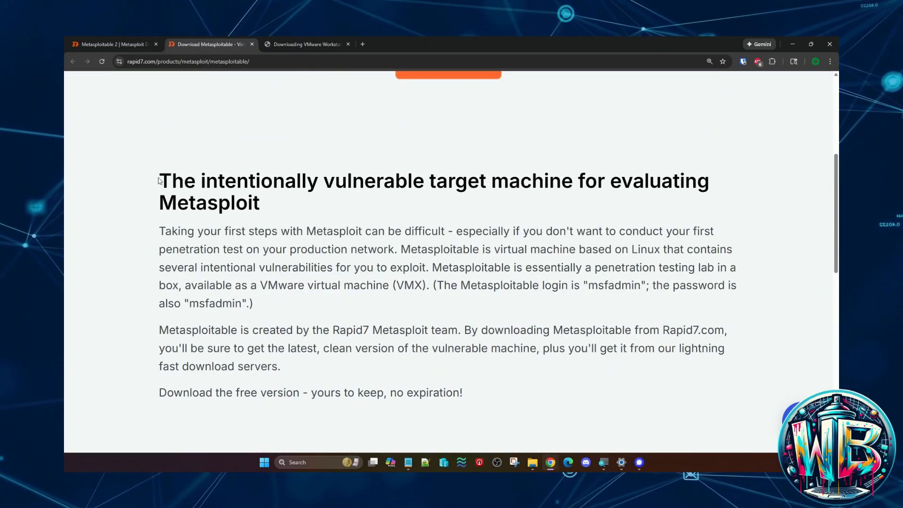
{"action": "left_click_drag", "start_coordinate": [160, 179], "coordinate": [259, 210]}
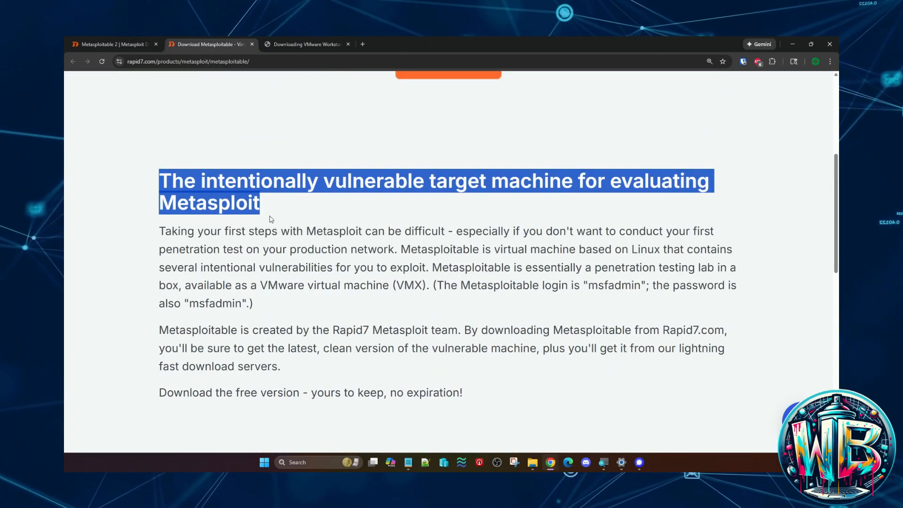
{"action": "left_click", "coordinate": [333, 342]}
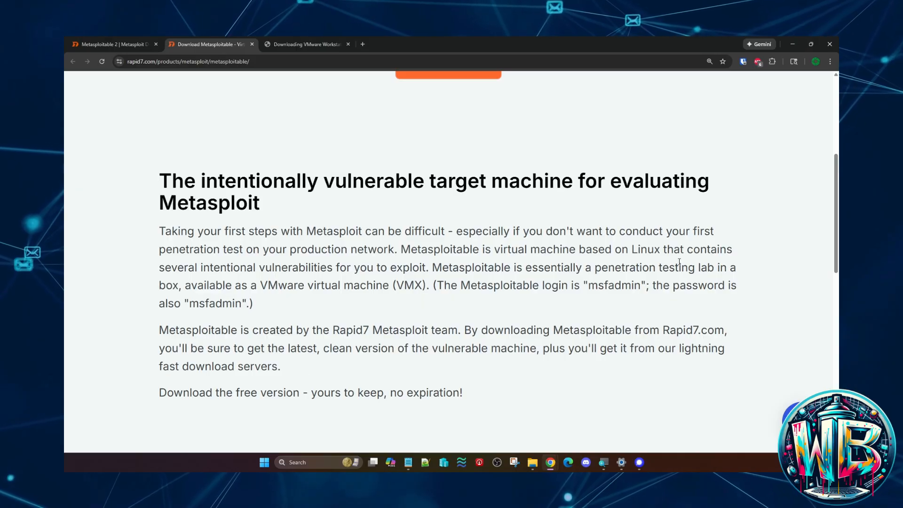
{"action": "left_click_drag", "start_coordinate": [161, 203], "coordinate": [260, 203]}
{"action": "left_click", "coordinate": [319, 318]}
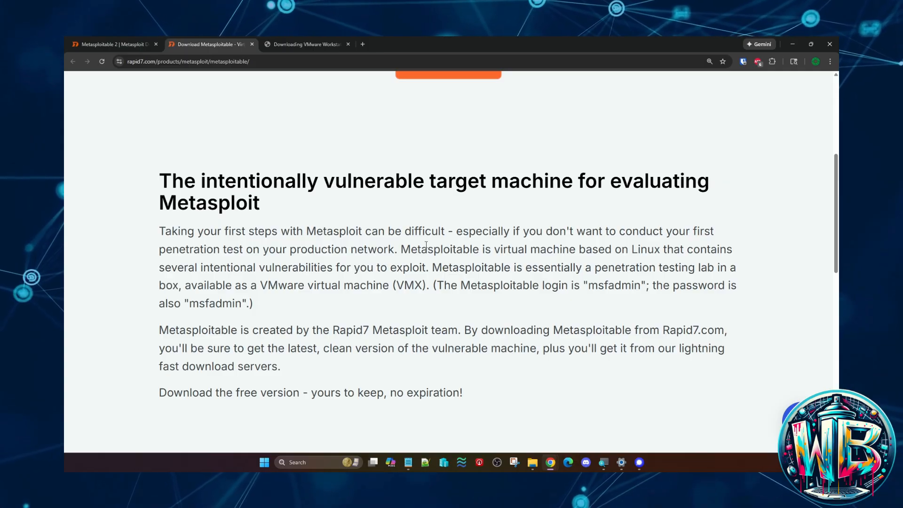
{"action": "left_click_drag", "start_coordinate": [261, 285], "coordinate": [423, 285]}
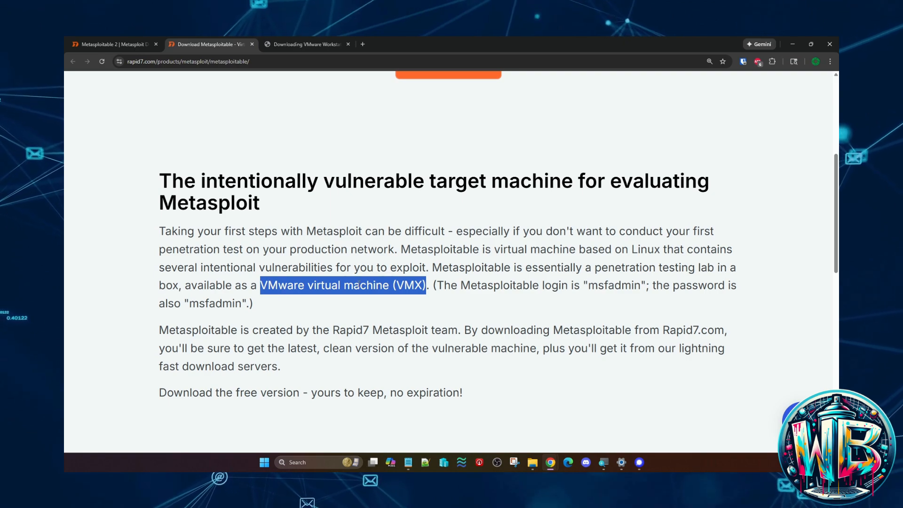
{"action": "left_click", "coordinate": [300, 96]}
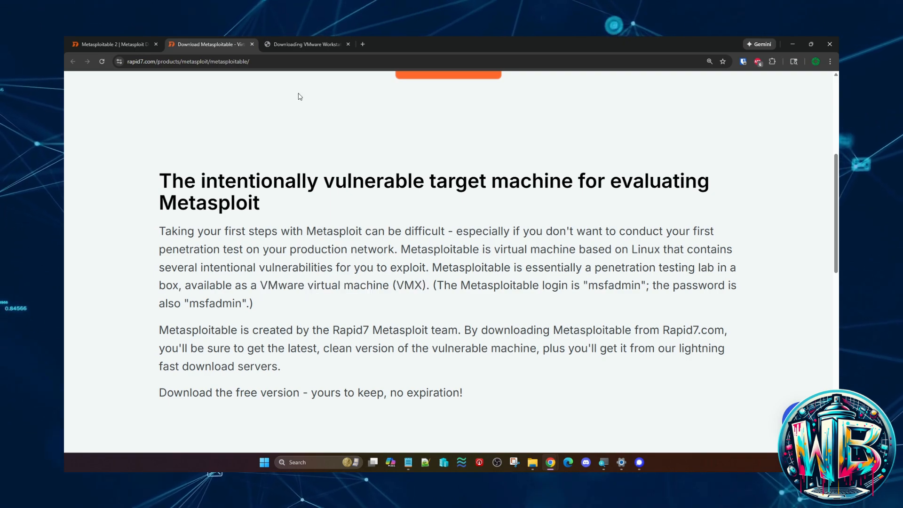
- Open the Broadcom article on downloading VMware Workstation and follow its Download VMware Workstation Pro link to the sign-in page
{"action": "left_click", "coordinate": [300, 45]}
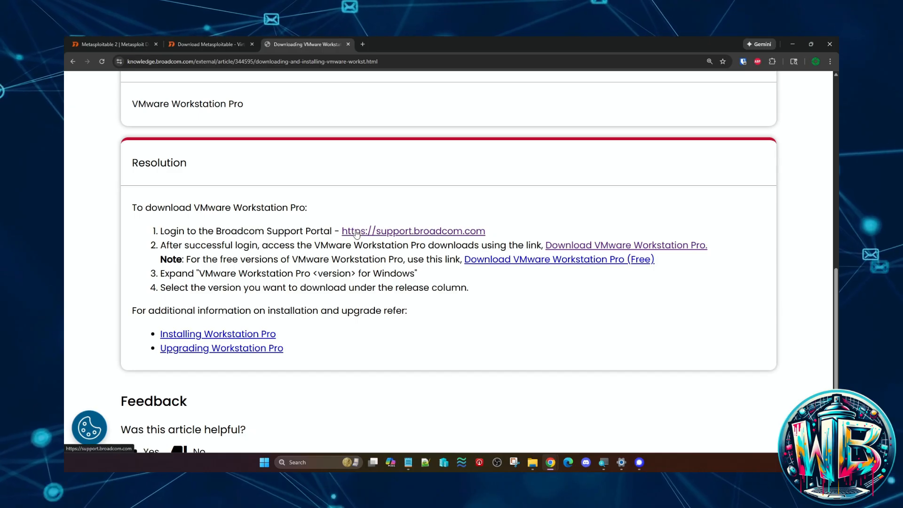
{"action": "left_click_drag", "start_coordinate": [342, 237], "coordinate": [517, 239]}
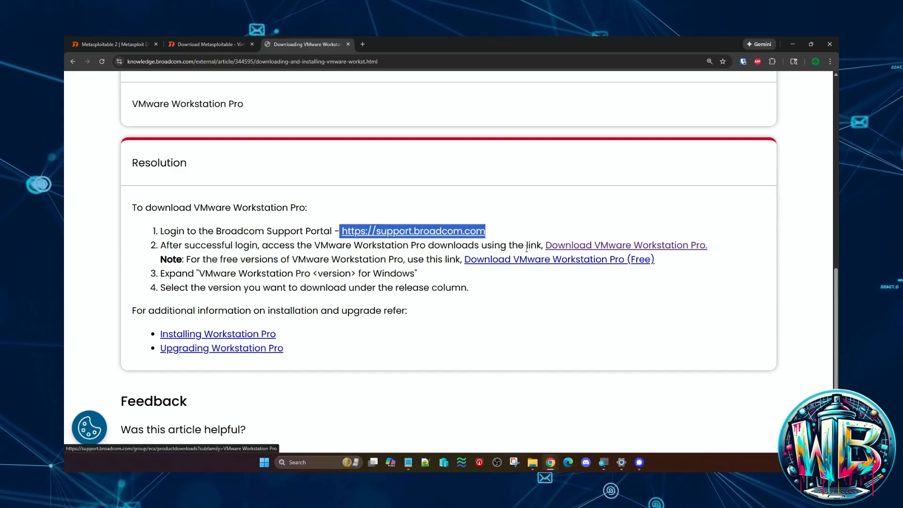
{"action": "left_click", "coordinate": [601, 245]}
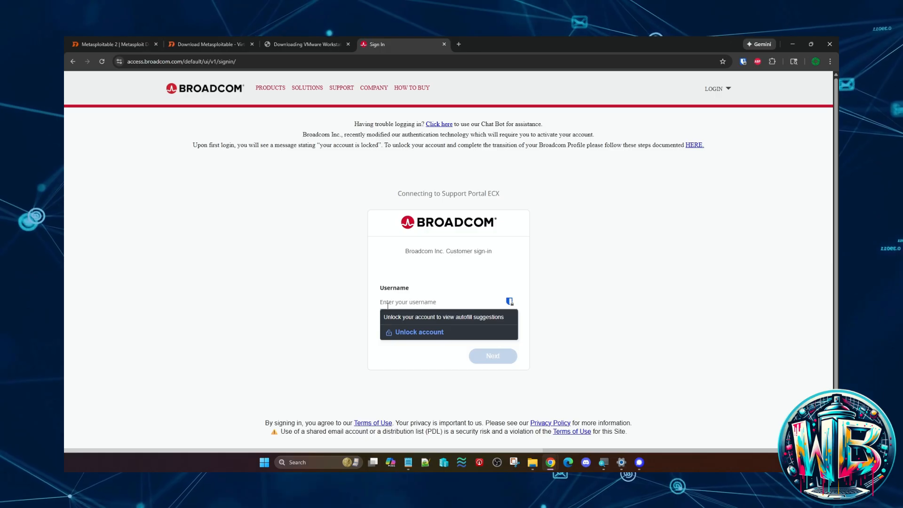
{"action": "left_click", "coordinate": [325, 270]}
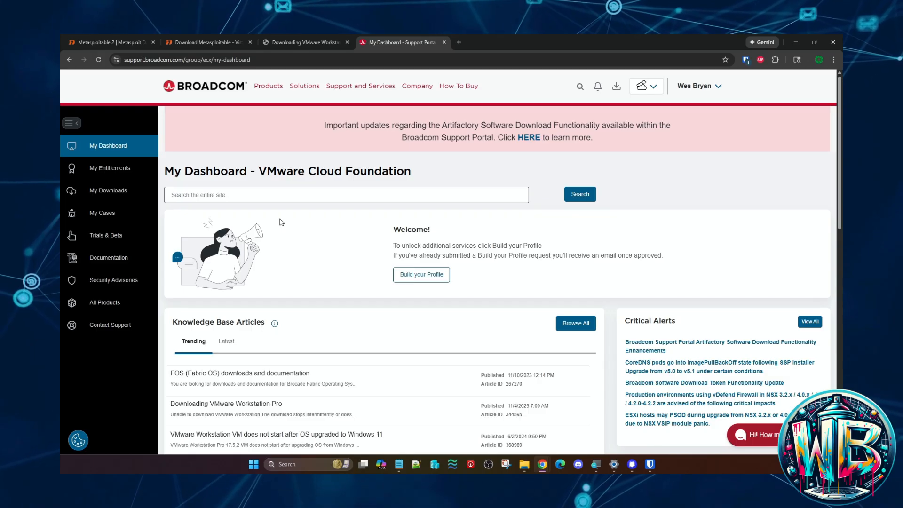
- Find VMware Workstation Pro among the free software downloads and open the 25H2 release for Windows
{"action": "left_click", "coordinate": [205, 197]}
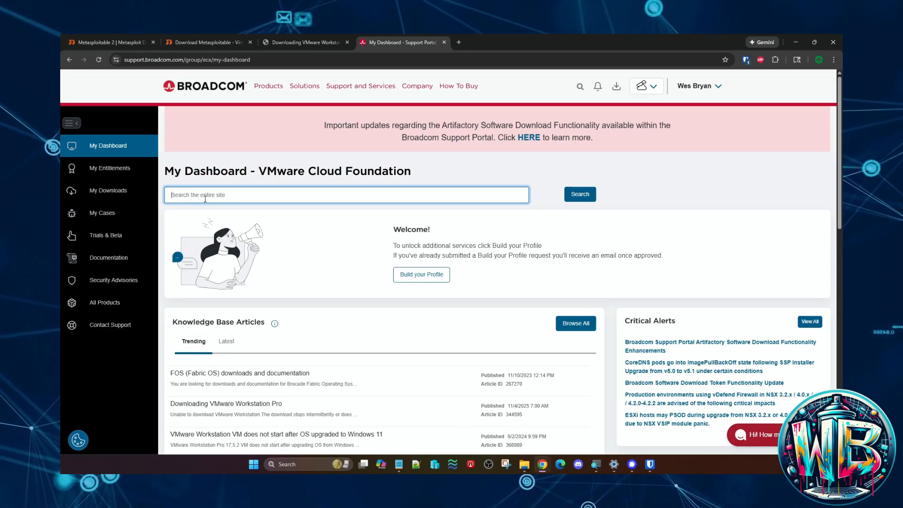
{"action": "left_click", "coordinate": [109, 190]}
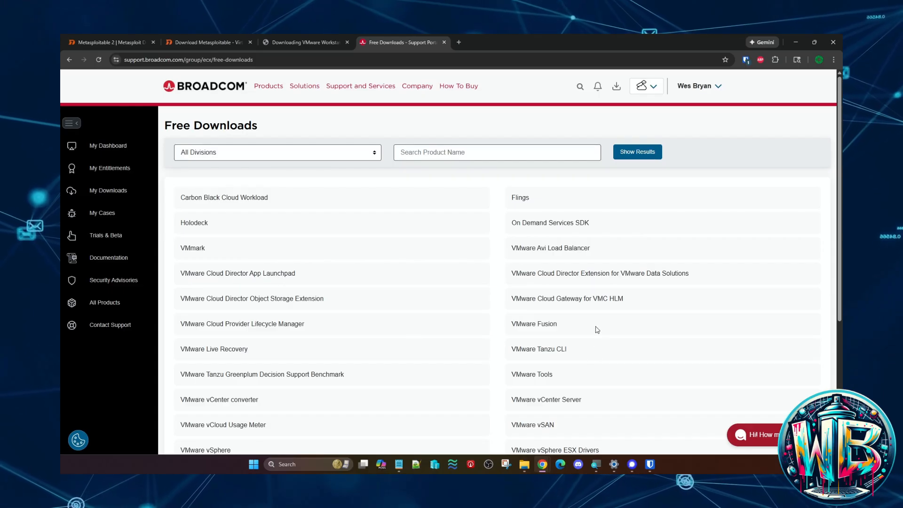
{"action": "scroll", "coordinate": [531, 417], "scroll_direction": "down", "scroll_amount": 1}
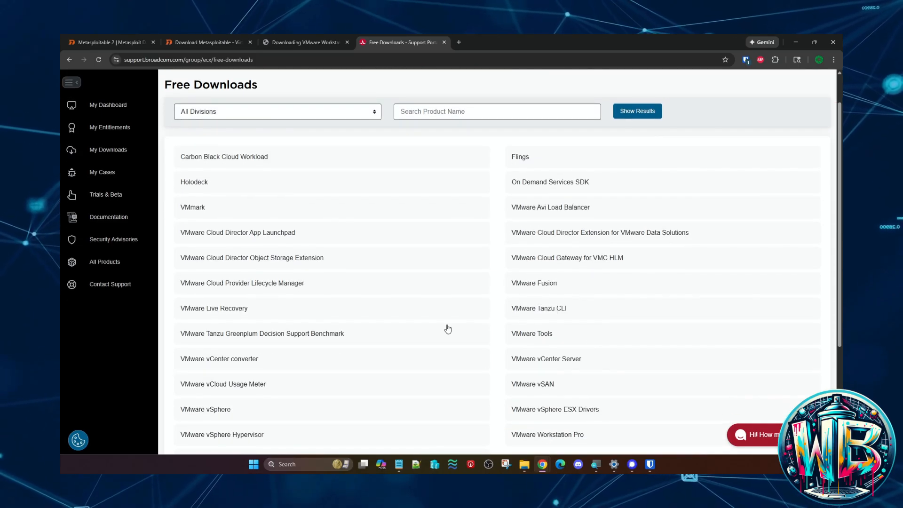
{"action": "scroll", "coordinate": [448, 329], "scroll_direction": "down", "scroll_amount": 2}
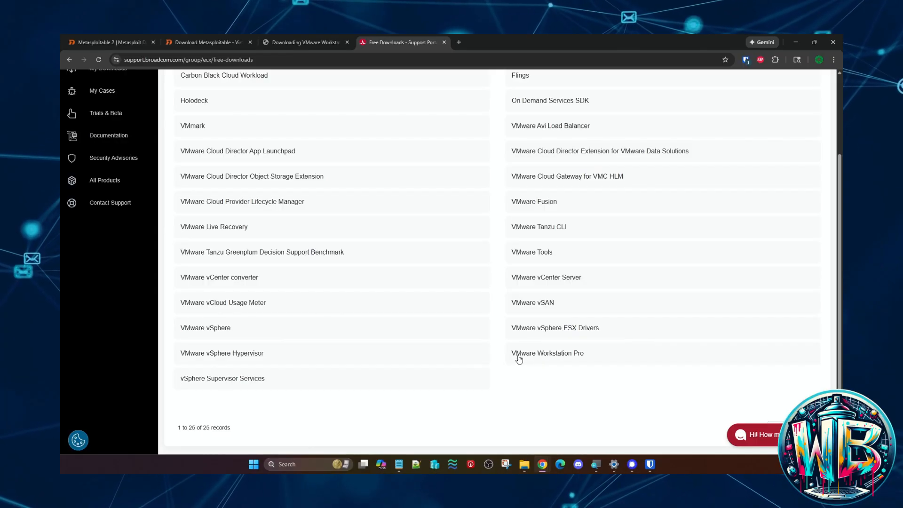
{"action": "left_click", "coordinate": [548, 358]}
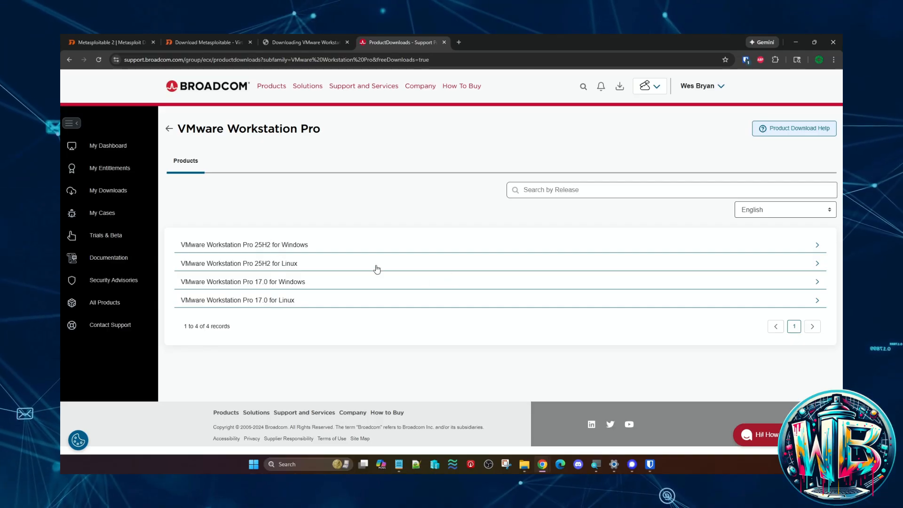
{"action": "left_click", "coordinate": [276, 244]}
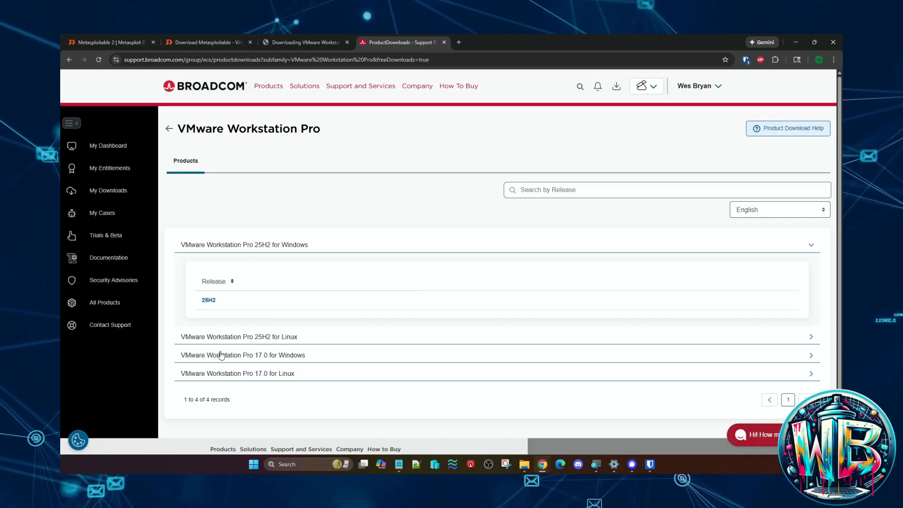
{"action": "left_click", "coordinate": [202, 300]}
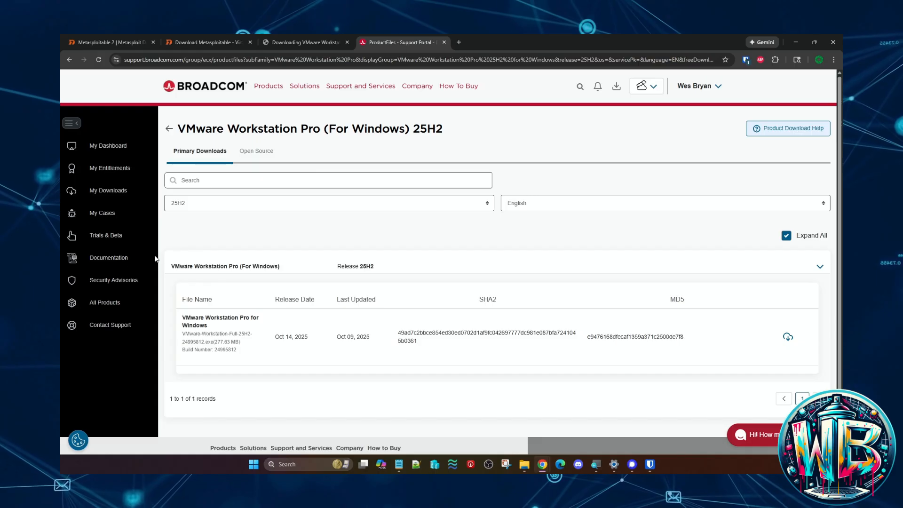
- Go back to the free software downloads and open the VMware Workstation Pro 25H2 release for Linux
{"action": "left_click", "coordinate": [97, 191]}
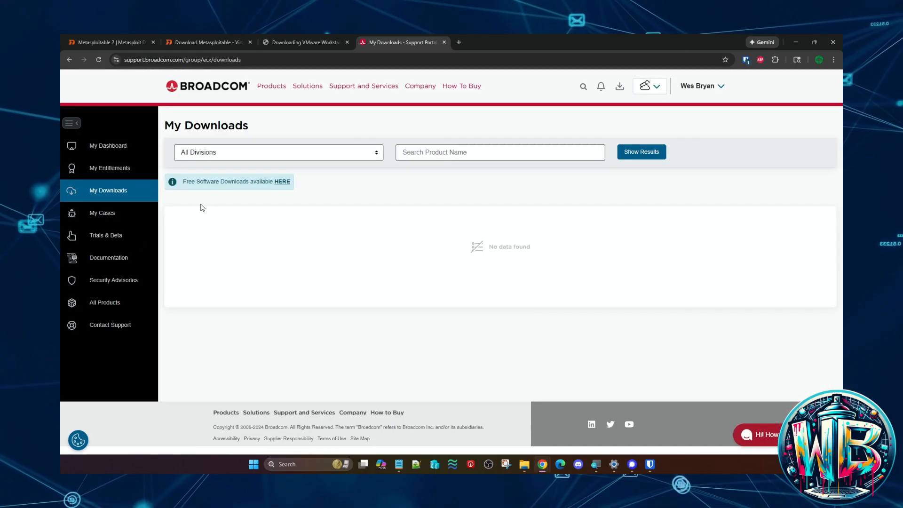
{"action": "left_click", "coordinate": [282, 182]}
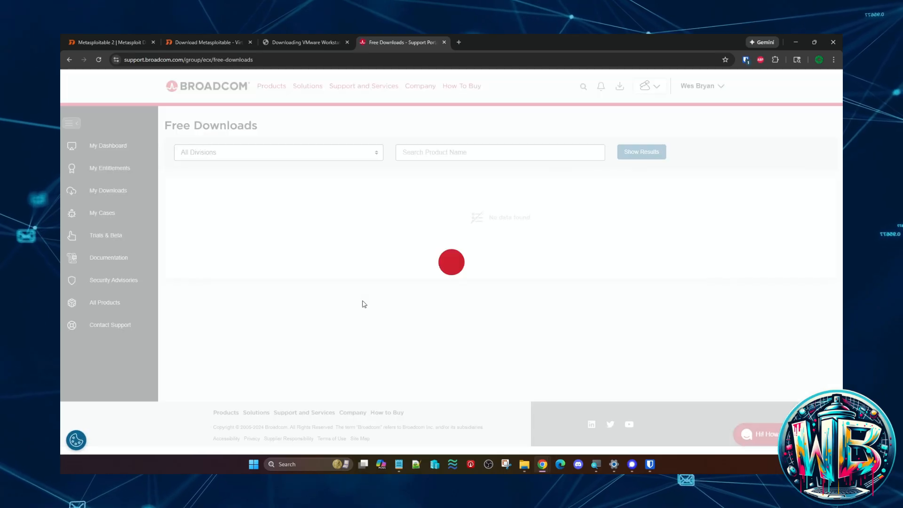
{"action": "scroll", "coordinate": [321, 327], "scroll_direction": "down", "scroll_amount": 5}
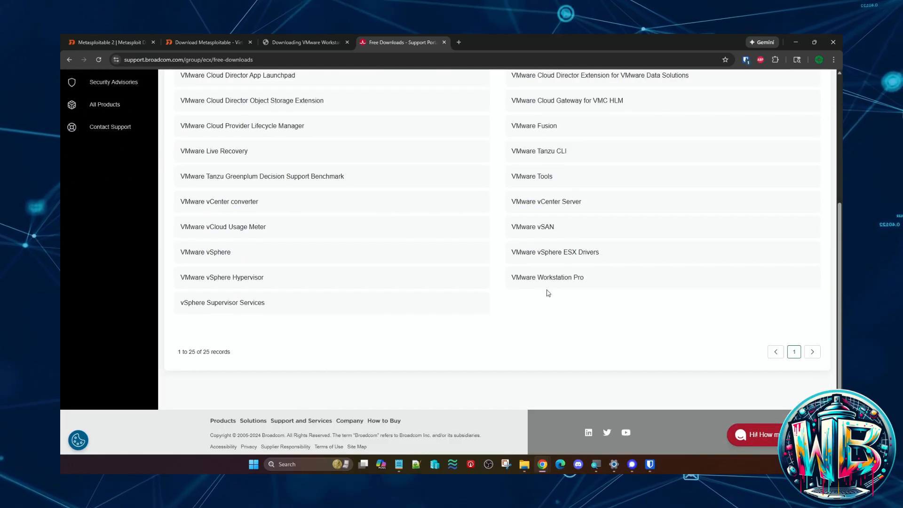
{"action": "left_click", "coordinate": [554, 277]}
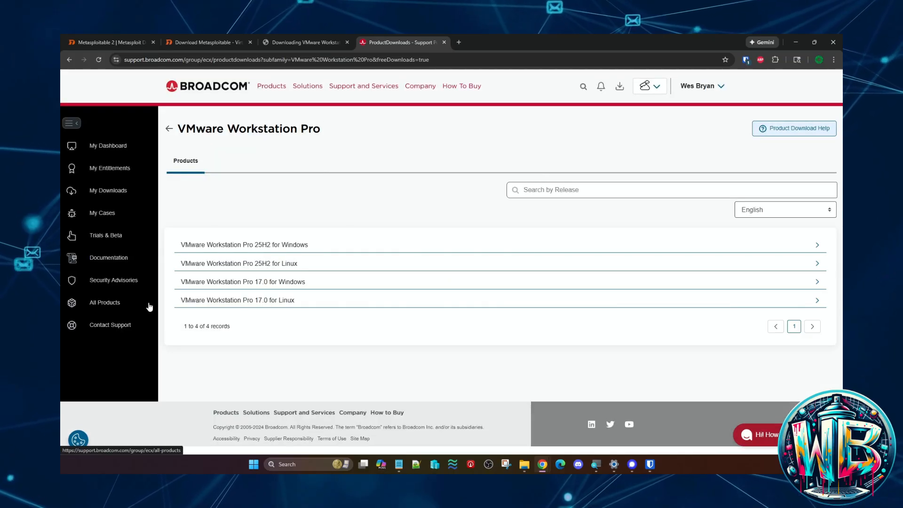
{"action": "left_click", "coordinate": [233, 266]}
{"action": "left_click", "coordinate": [210, 320]}
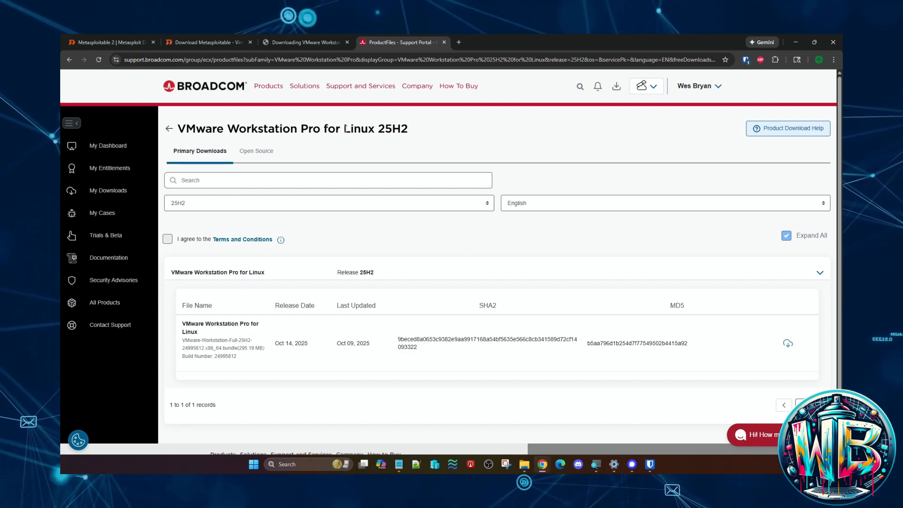
- Check the Linux release's version options, view the licence terms, and agree to the Terms and Conditions
{"action": "left_click_drag", "start_coordinate": [343, 129], "coordinate": [424, 131]}
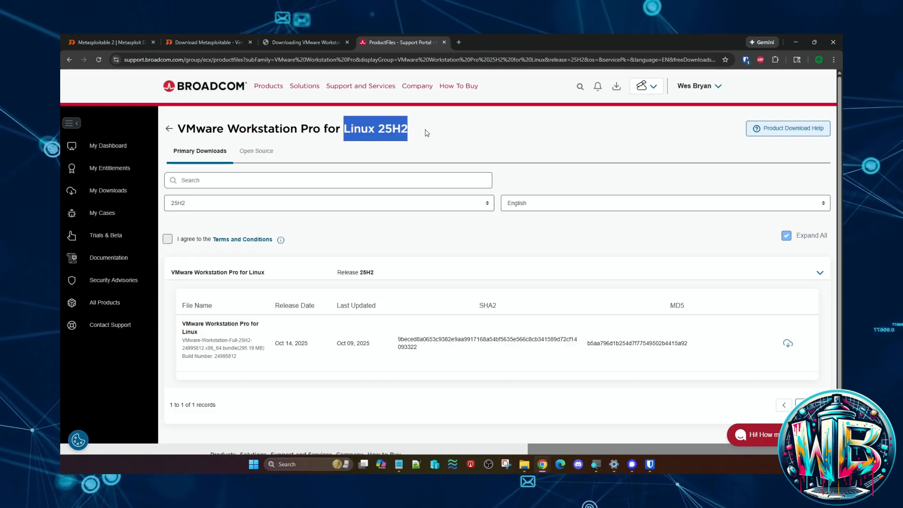
{"action": "left_click", "coordinate": [485, 204]}
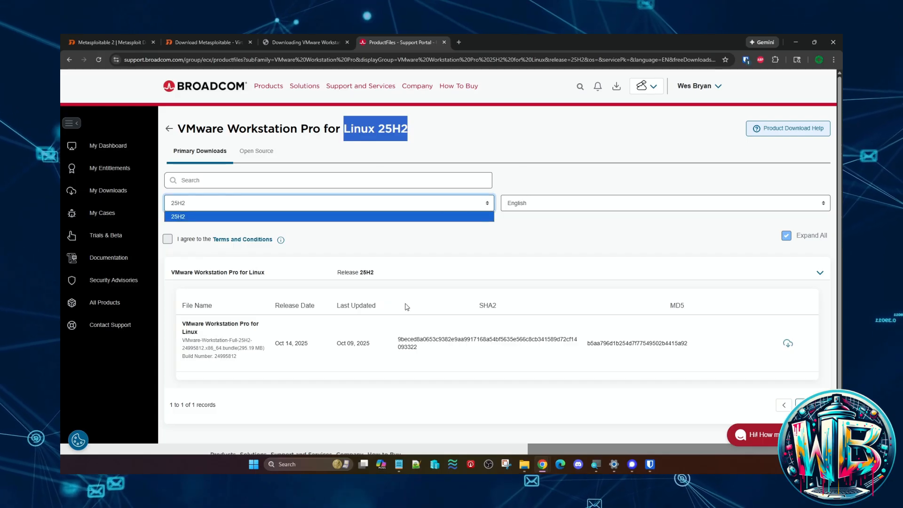
{"action": "left_click", "coordinate": [422, 263]}
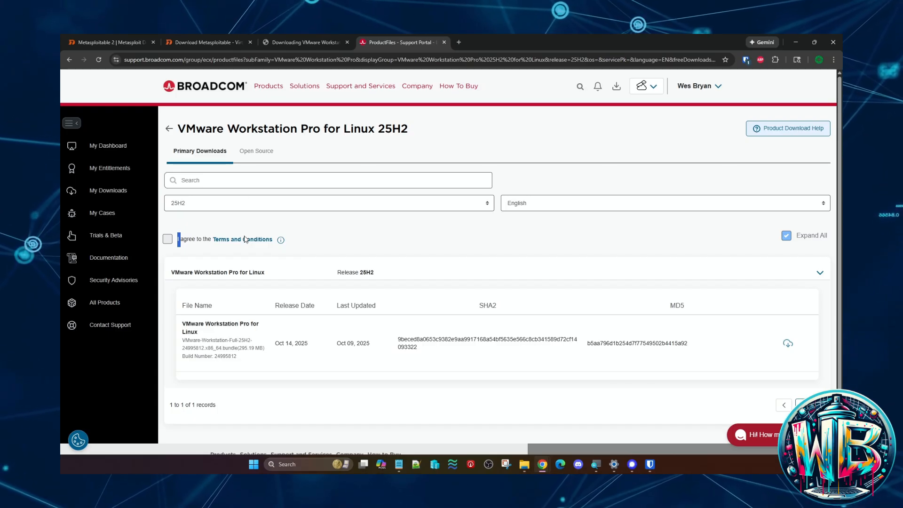
{"action": "left_click", "coordinate": [245, 238]}
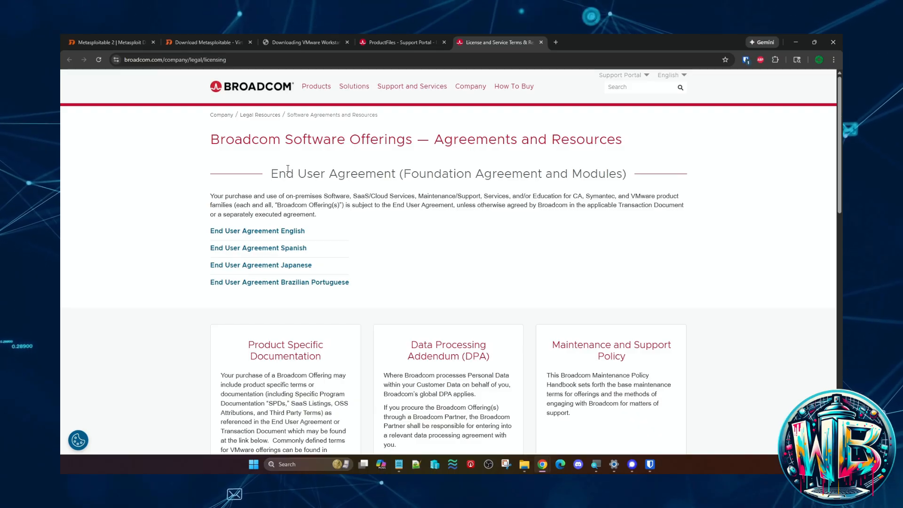
{"action": "left_click", "coordinate": [541, 42]}
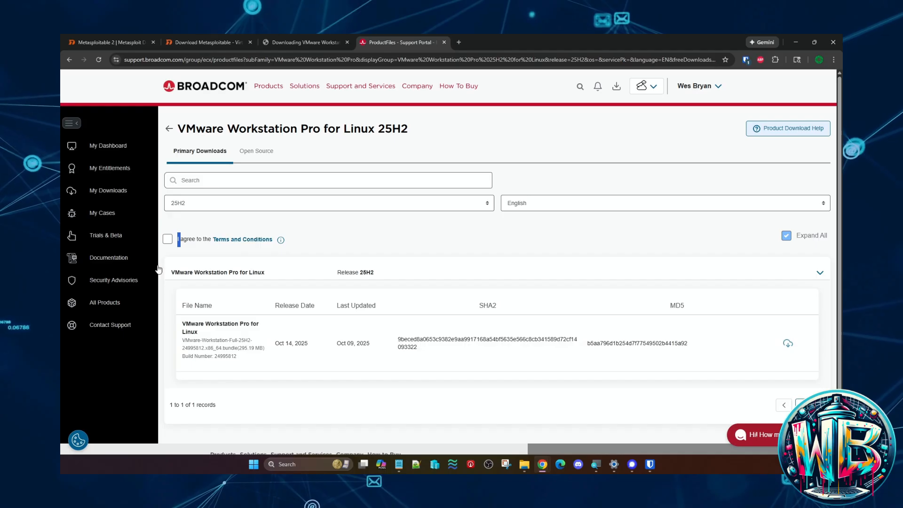
{"action": "left_click", "coordinate": [170, 241]}
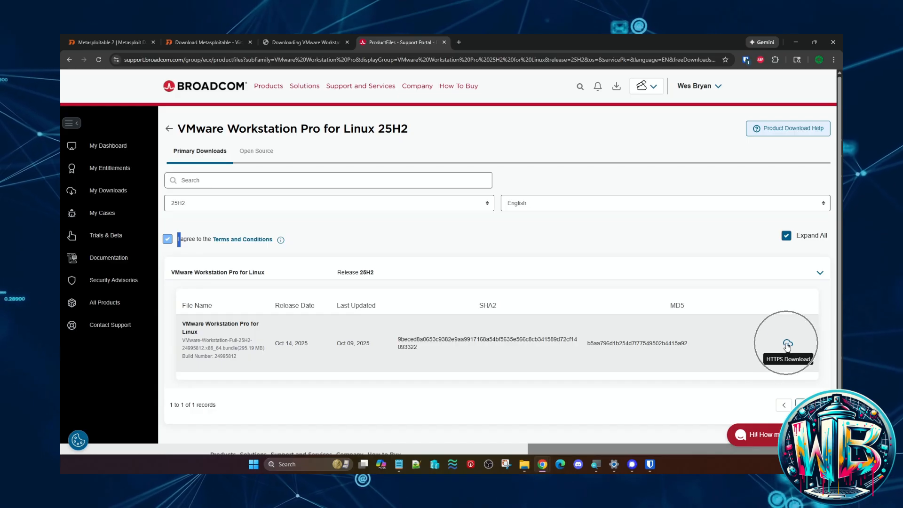
- Return to the VMware Workstation Pro product list and download the 25H2 installer for Windows
{"action": "left_click", "coordinate": [169, 129]}
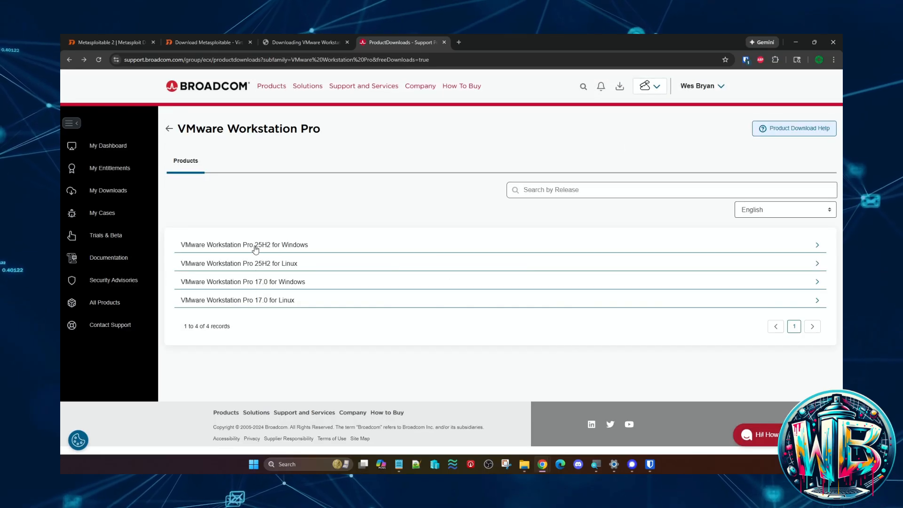
{"action": "left_click", "coordinate": [256, 245]}
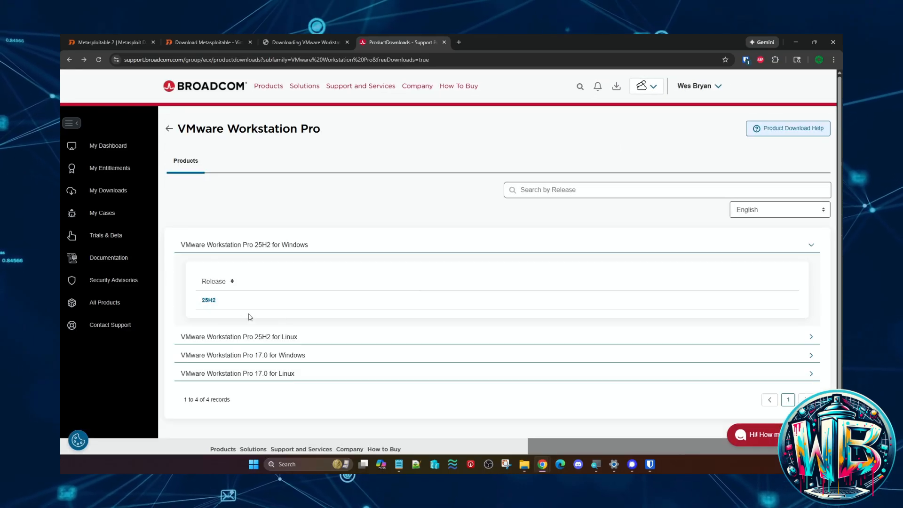
{"action": "left_click", "coordinate": [208, 300]}
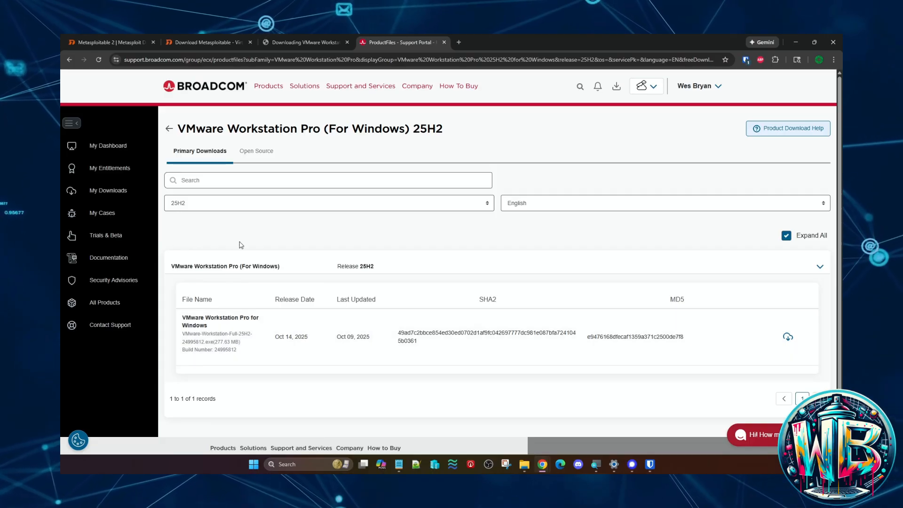
{"action": "left_click", "coordinate": [787, 337]}
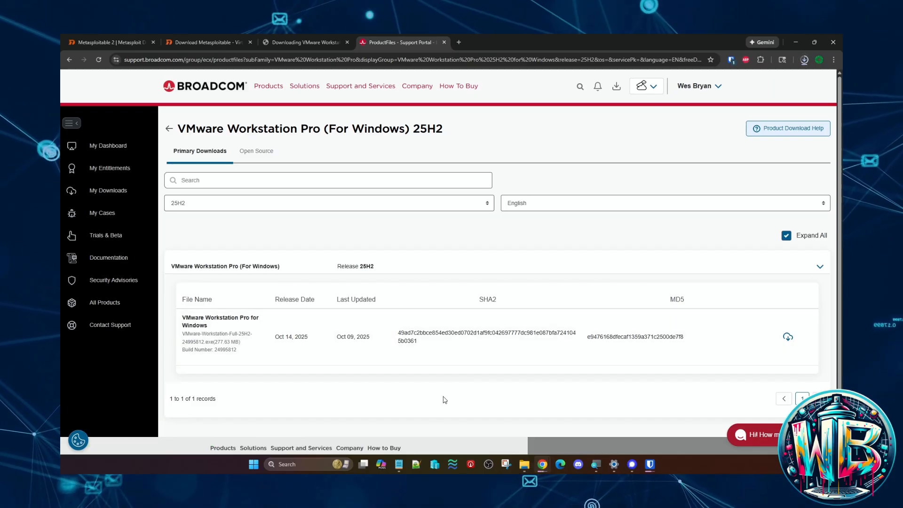
- Switch to File Explorer and open the Downloads folder
{"action": "left_click", "coordinate": [523, 466]}
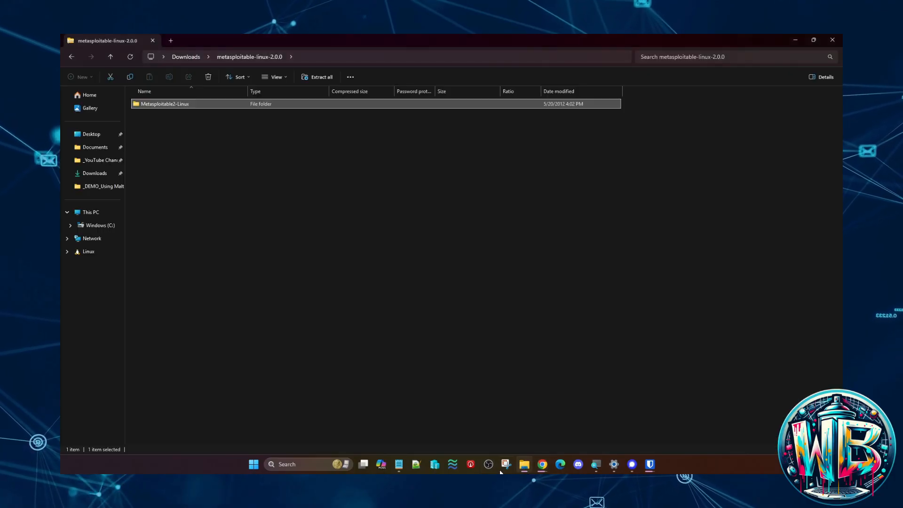
{"action": "left_click", "coordinate": [96, 148]}
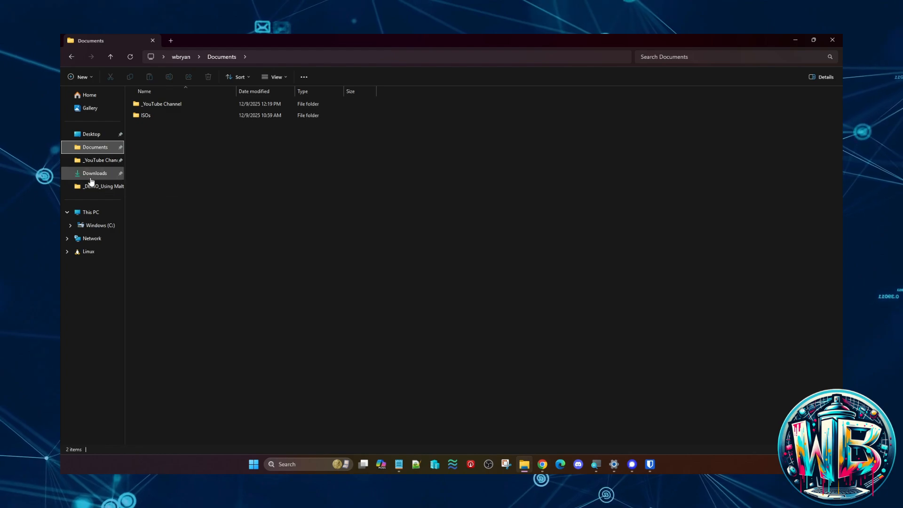
{"action": "left_click", "coordinate": [93, 175]}
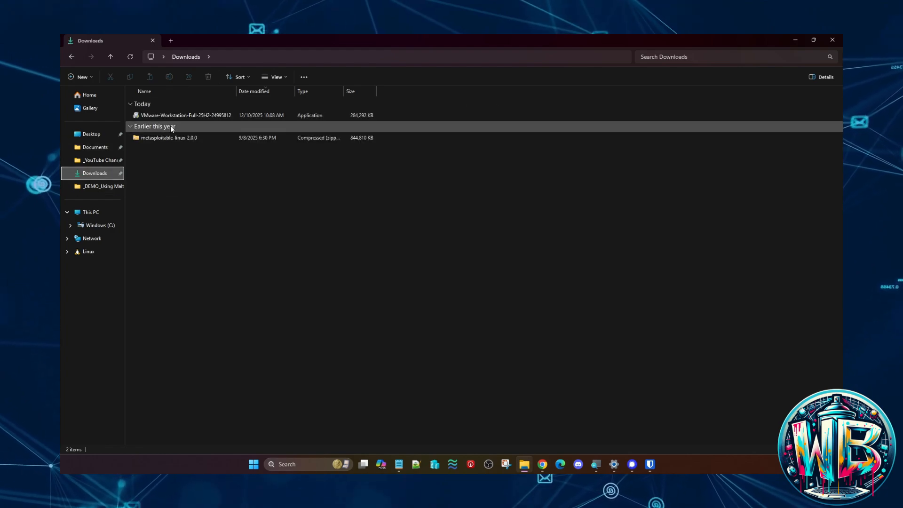
- Run the VMware-Workstation-Full-25H2 installer and allow the VMware installation launcher to make changes to the device
{"action": "left_click", "coordinate": [193, 116]}
{"action": "double_click", "coordinate": [194, 117]}
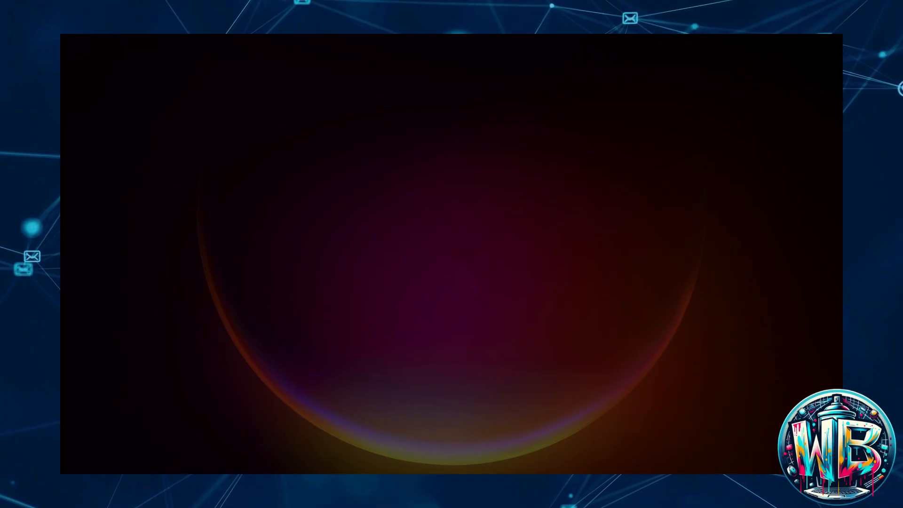
{"action": "left_click_drag", "start_coordinate": [188, 211], "coordinate": [397, 194]}
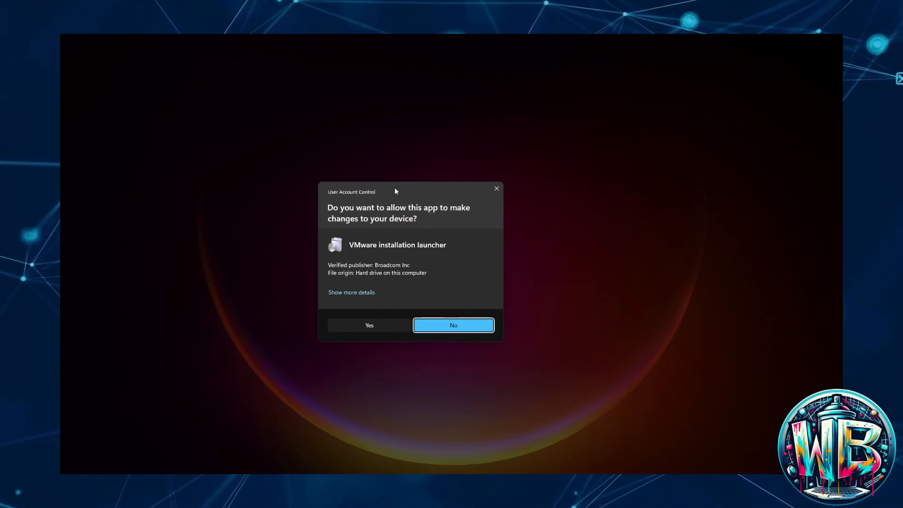
{"action": "left_click", "coordinate": [371, 330]}
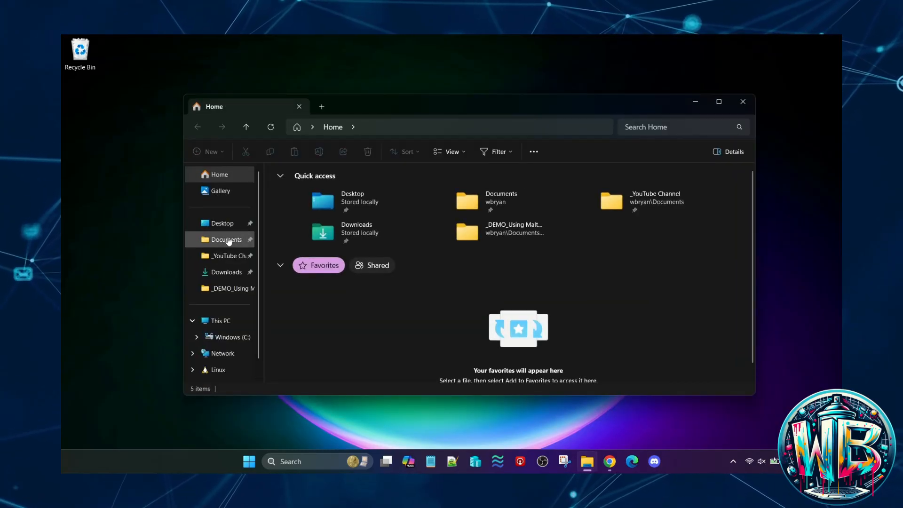
- Reopen the Downloads folder in a maximized window, launch the VMware Workstation 25H2 installer again, and allow it to make changes
{"action": "left_click", "coordinate": [227, 272]}
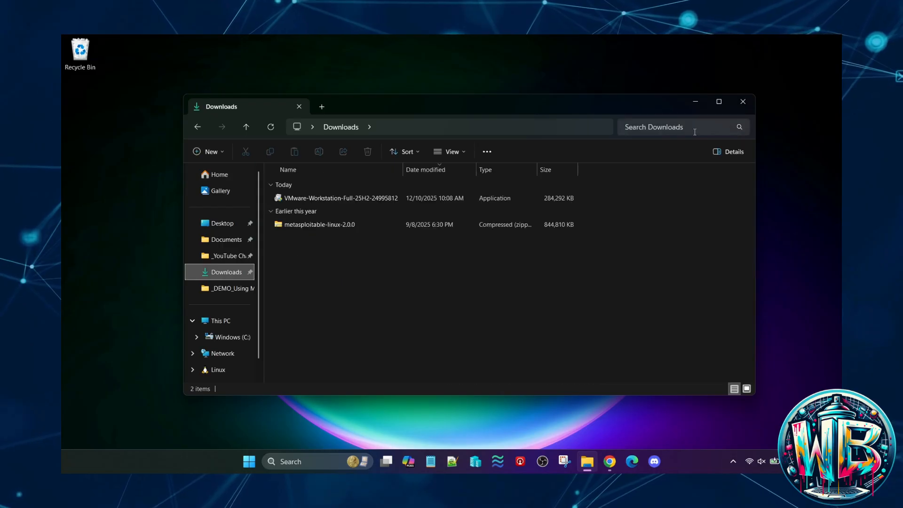
{"action": "left_click", "coordinate": [718, 104]}
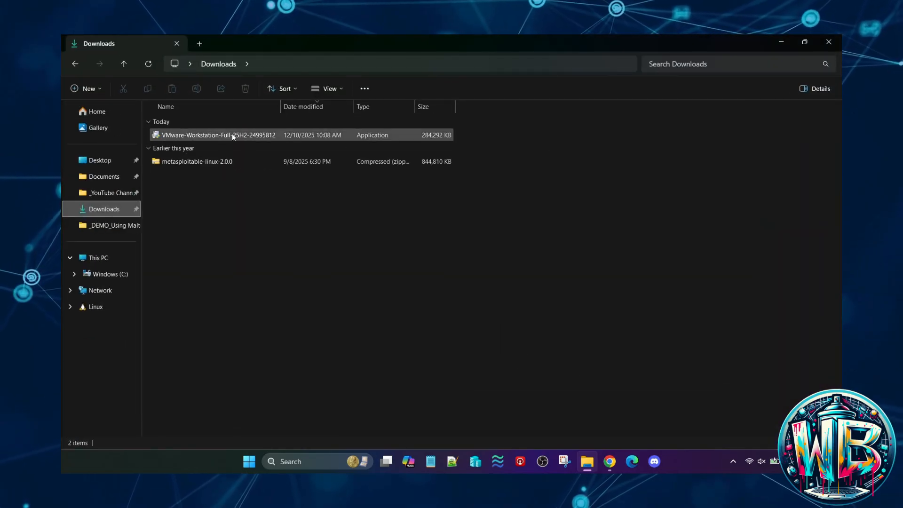
{"action": "mouse_move", "coordinate": [224, 135]}
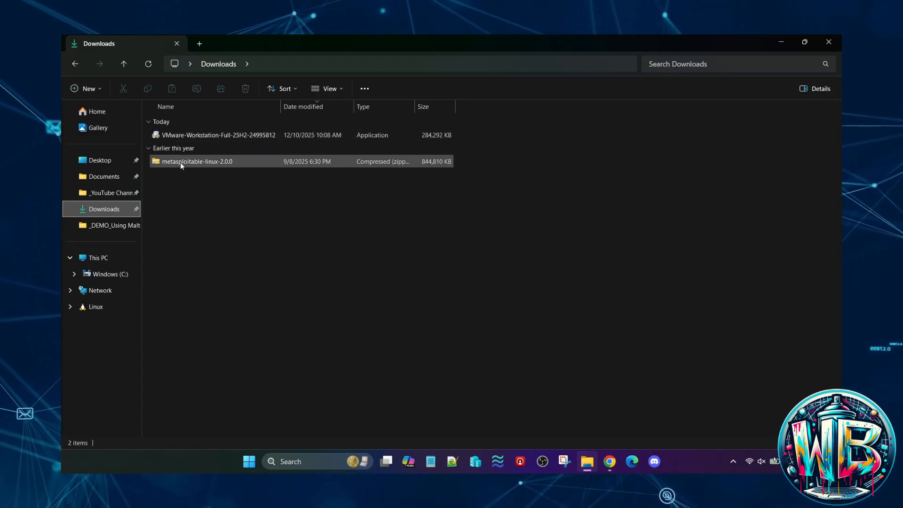
{"action": "mouse_move", "coordinate": [181, 163]}
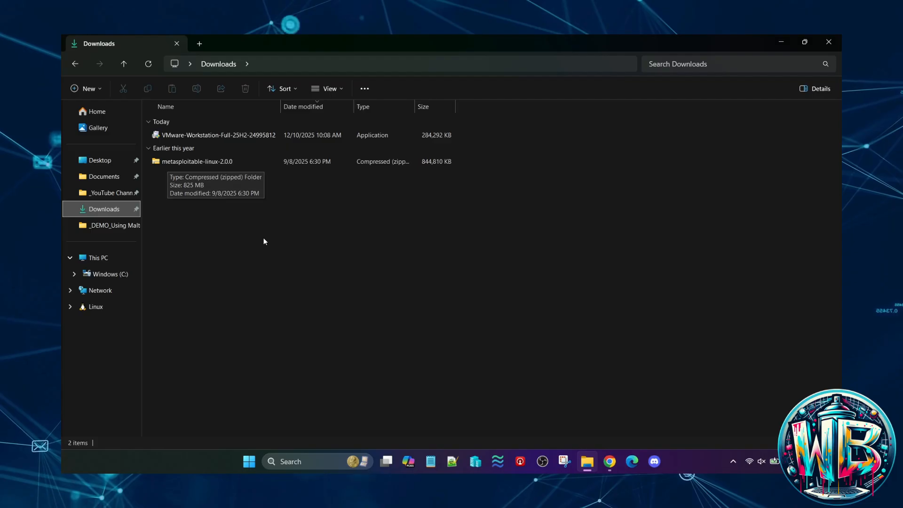
{"action": "double_click", "coordinate": [245, 136]}
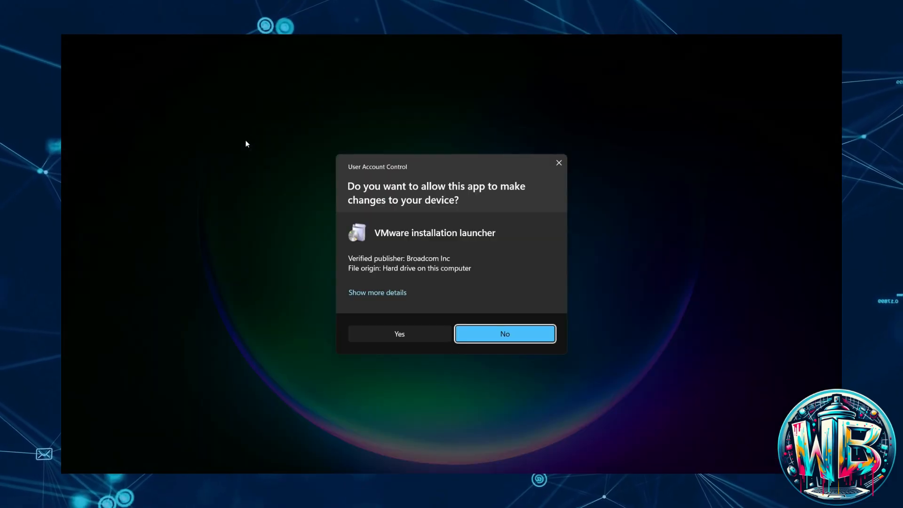
{"action": "left_click", "coordinate": [399, 335]}
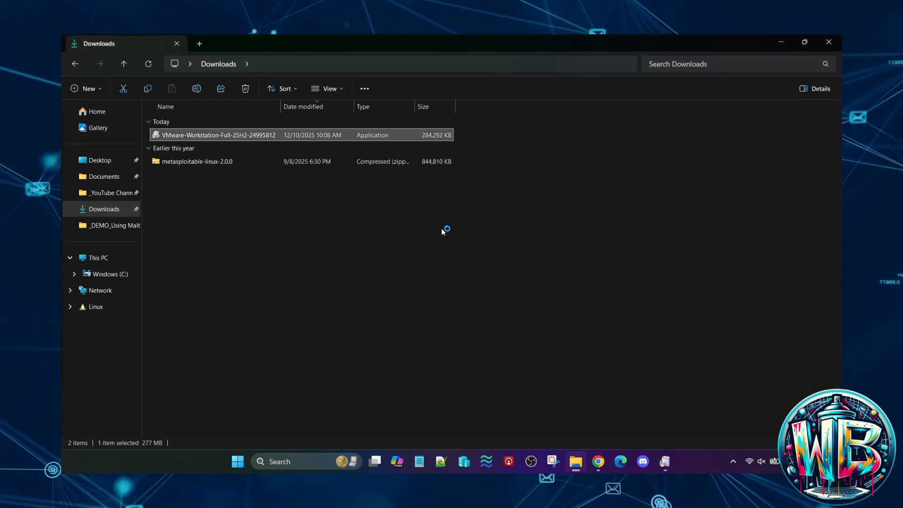
- Minimize File Explorer and proceed through the VMware Workstation Pro setup wizard's welcome page and licence agreement, accepting its terms
{"action": "left_click", "coordinate": [782, 43]}
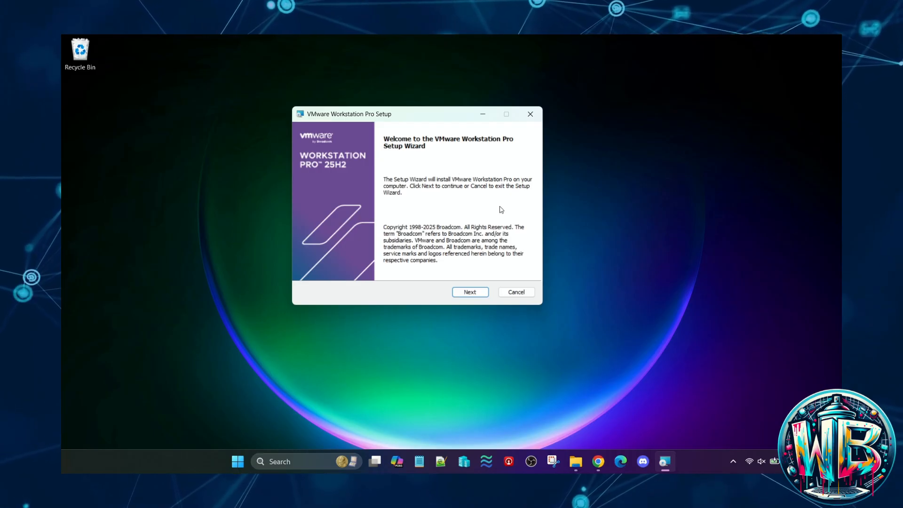
{"action": "left_click", "coordinate": [470, 292]}
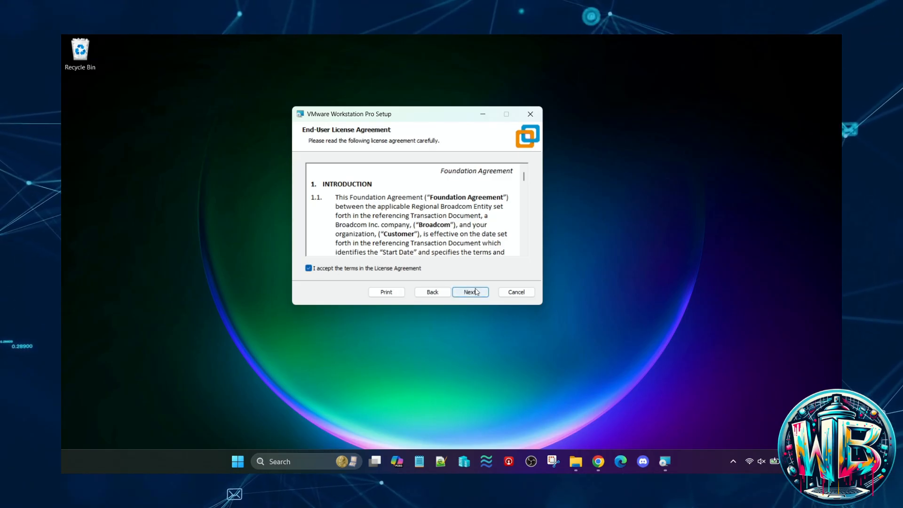
{"action": "left_click", "coordinate": [475, 289]}
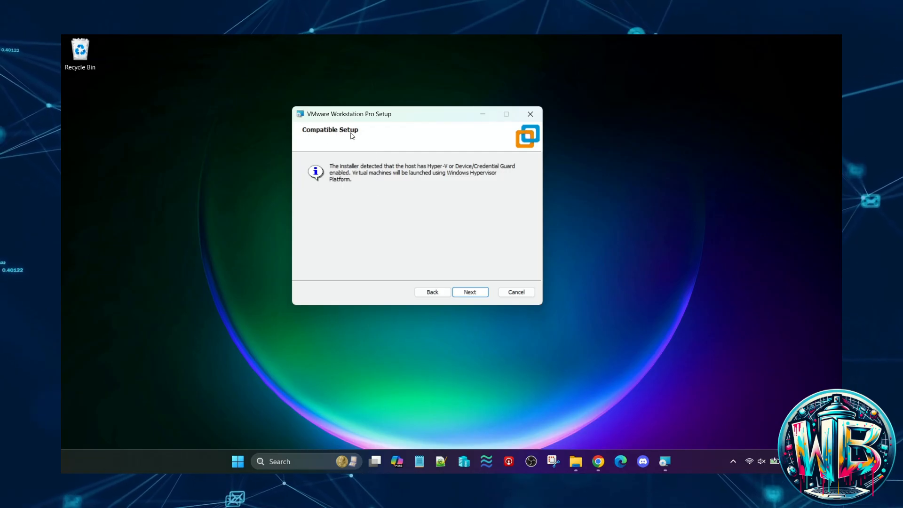
- Open Hyper-V Manager, widen the Name column to examine the existing virtual machines and their states, and close the window
{"action": "left_click", "coordinate": [464, 462]}
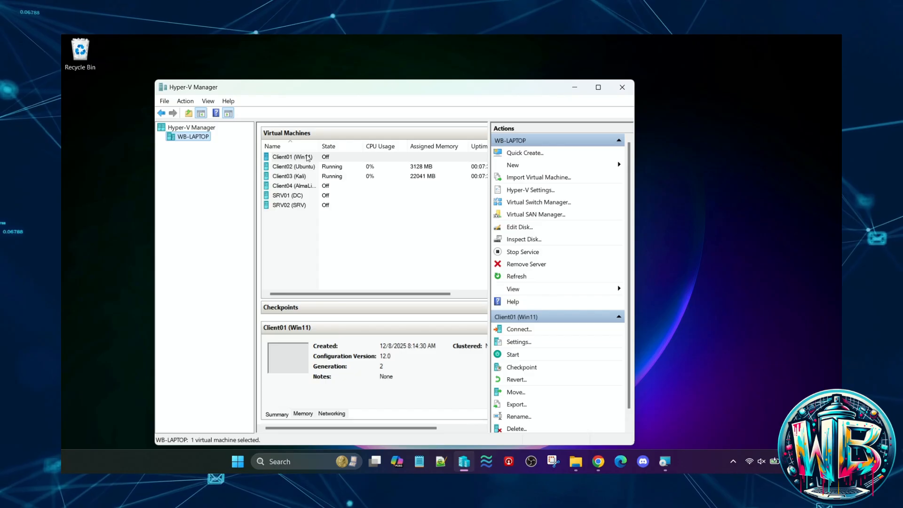
{"action": "left_click_drag", "start_coordinate": [318, 146], "coordinate": [365, 146]}
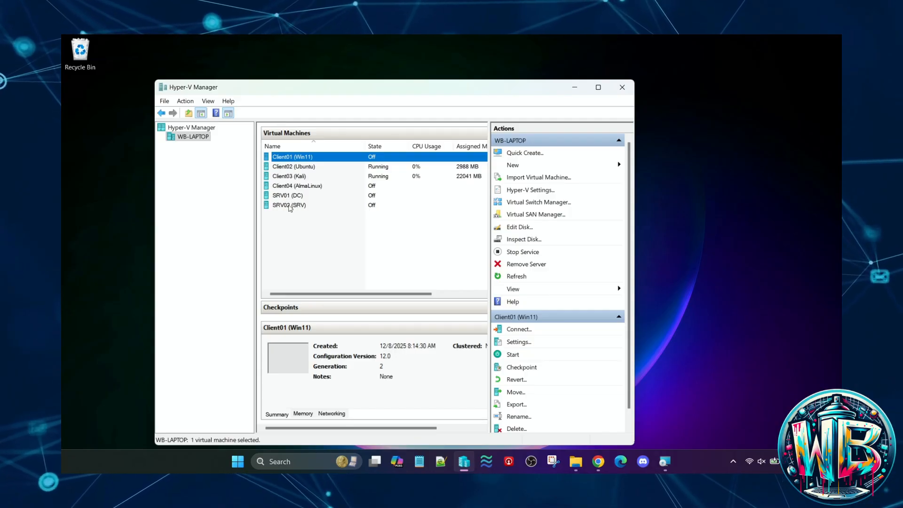
{"action": "left_click", "coordinate": [622, 88]}
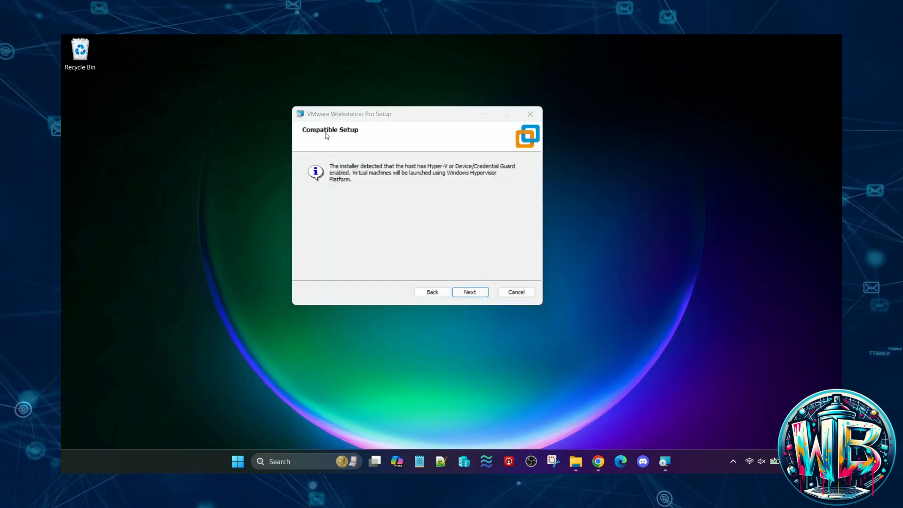
- Install with the default folder, startup update checks on, the Customer Experience Improvement Program off, and Desktop and Start Menu shortcuts
{"action": "left_click", "coordinate": [455, 292]}
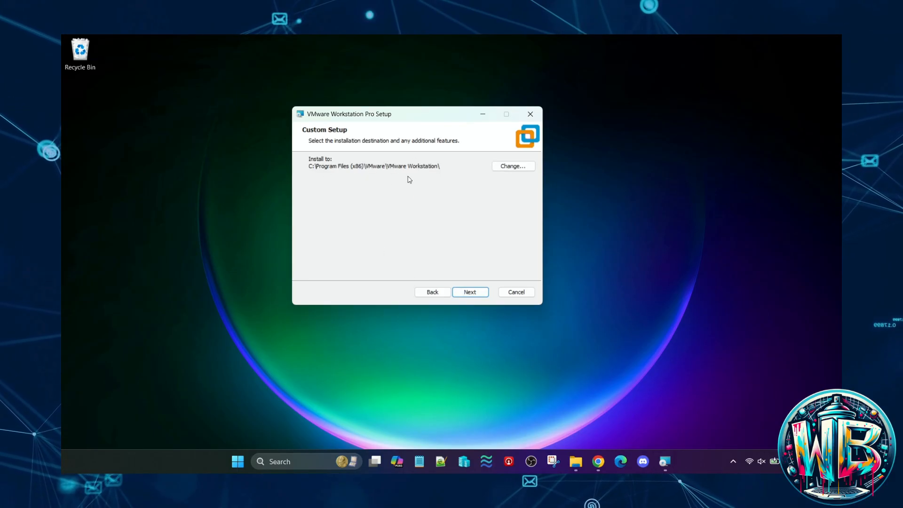
{"action": "left_click", "coordinate": [473, 292]}
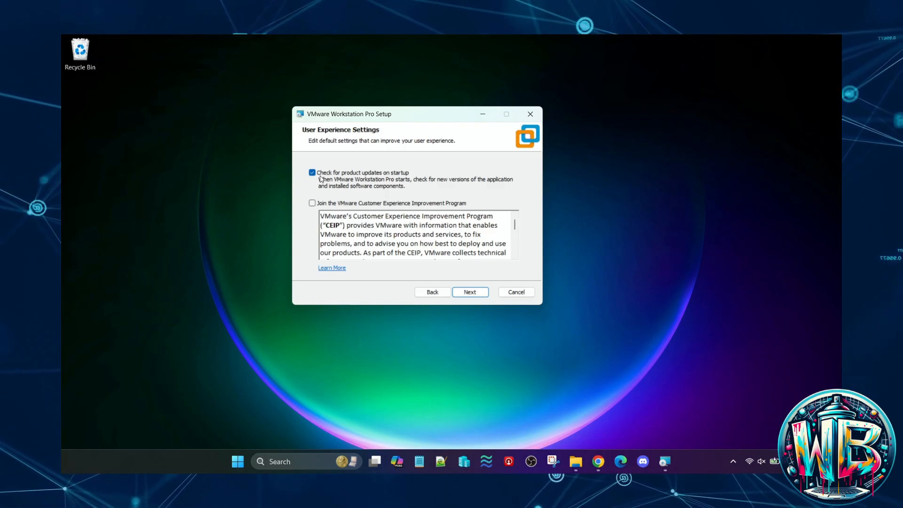
{"action": "left_click", "coordinate": [470, 291]}
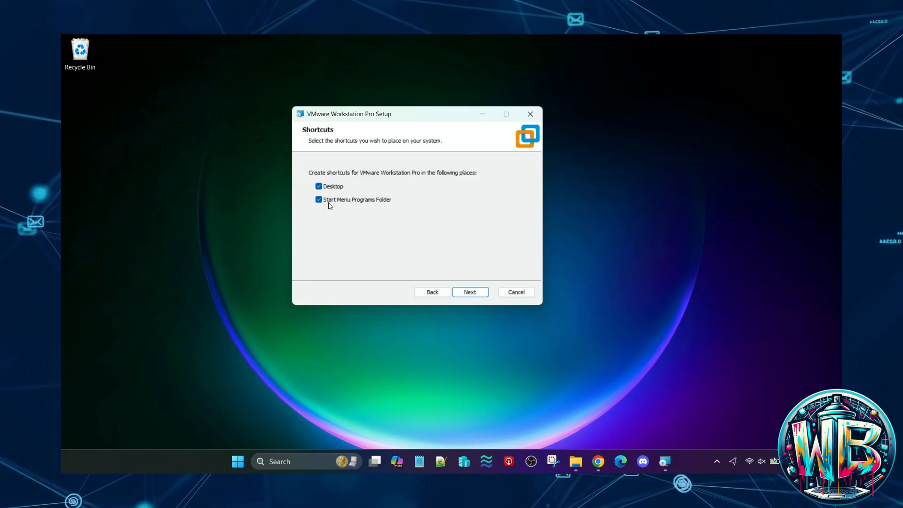
{"action": "left_click", "coordinate": [470, 292]}
{"action": "left_click", "coordinate": [456, 292]}
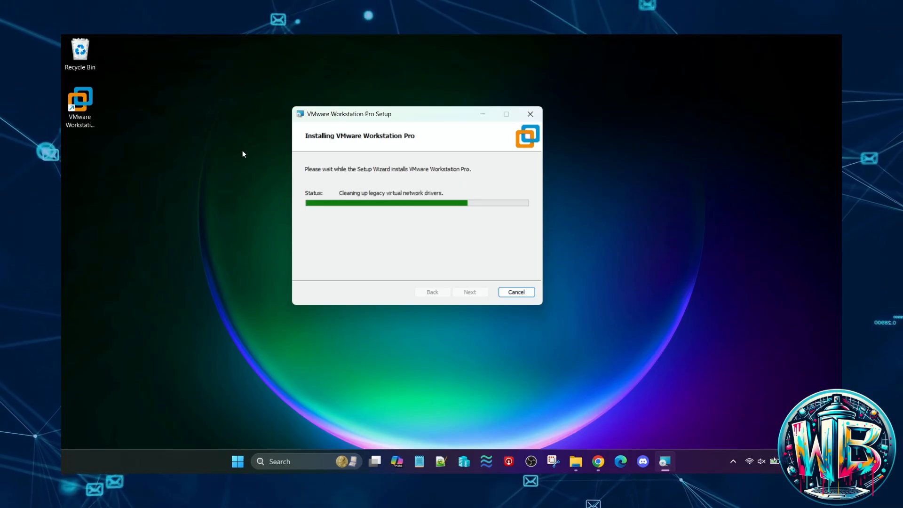
- Switch to the Downloads folder and examine the Metasploitable2-Linux folder inside the metasploitable-linux-2.0.0 archive
{"action": "left_click_drag", "start_coordinate": [384, 113], "coordinate": [416, 105]}
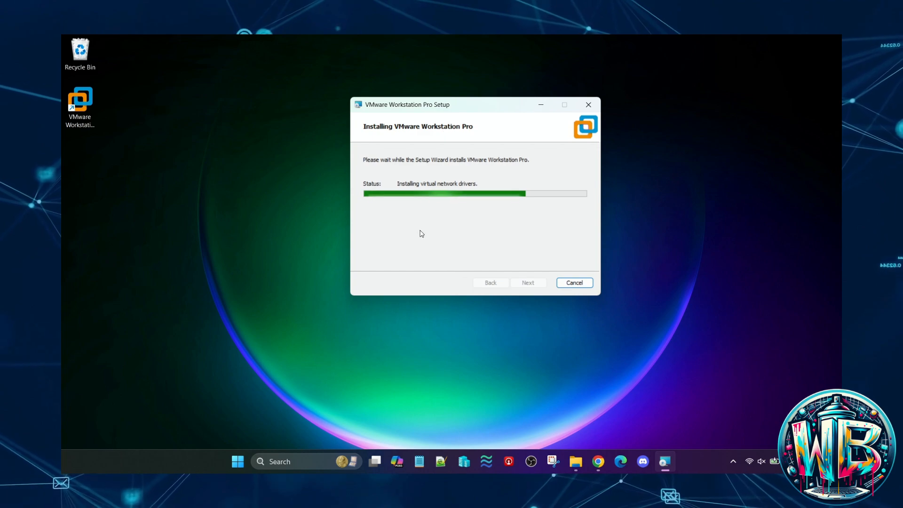
{"action": "left_click", "coordinate": [569, 464]}
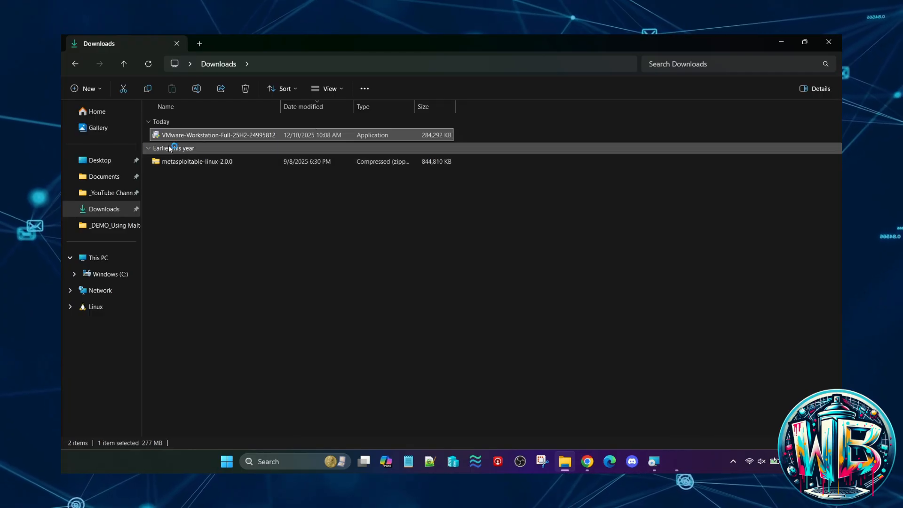
{"action": "left_click", "coordinate": [671, 467]}
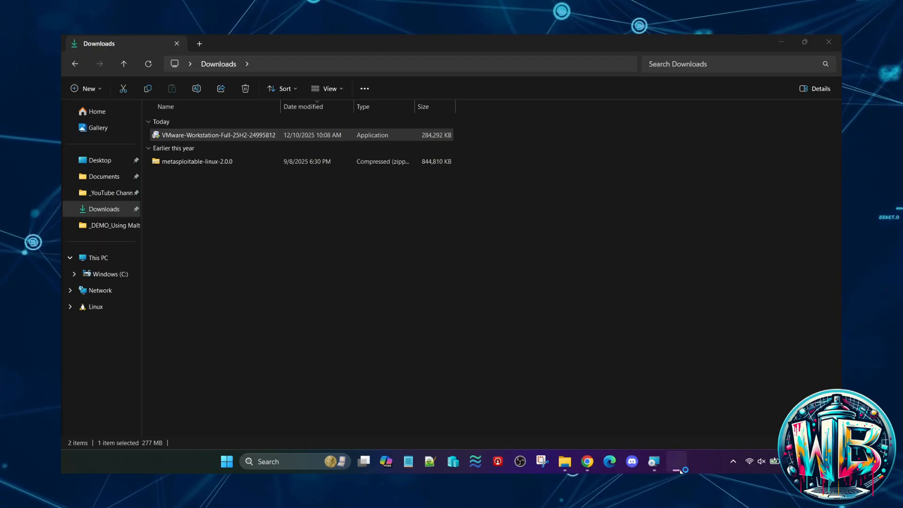
{"action": "left_click", "coordinate": [341, 386]}
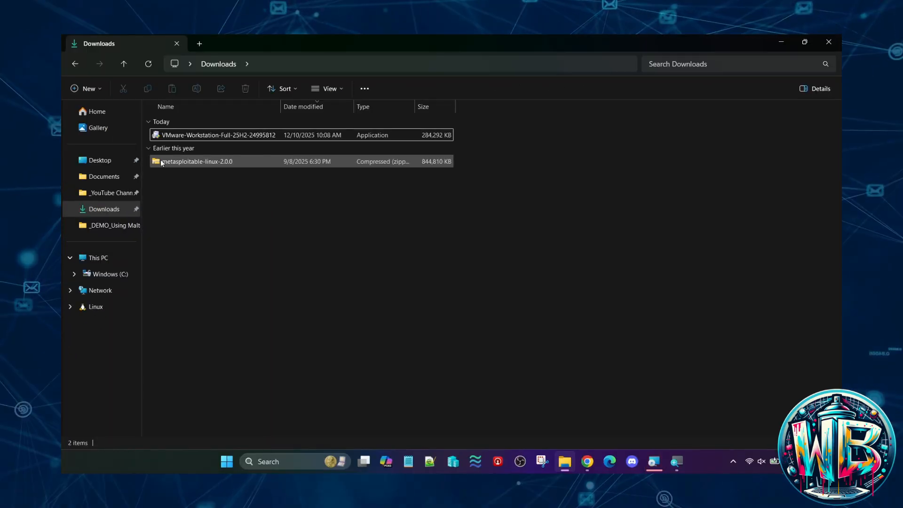
{"action": "left_click", "coordinate": [161, 163]}
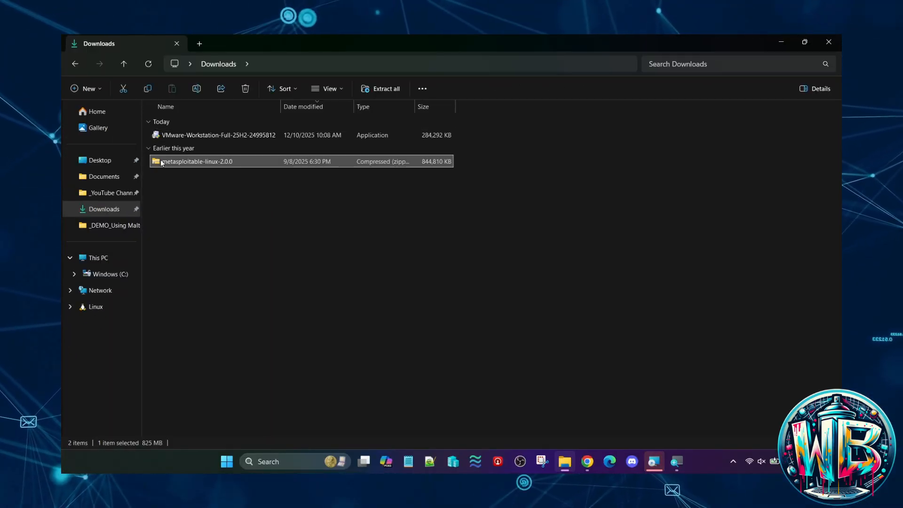
{"action": "double_click", "coordinate": [161, 163]}
{"action": "double_click", "coordinate": [162, 123]}
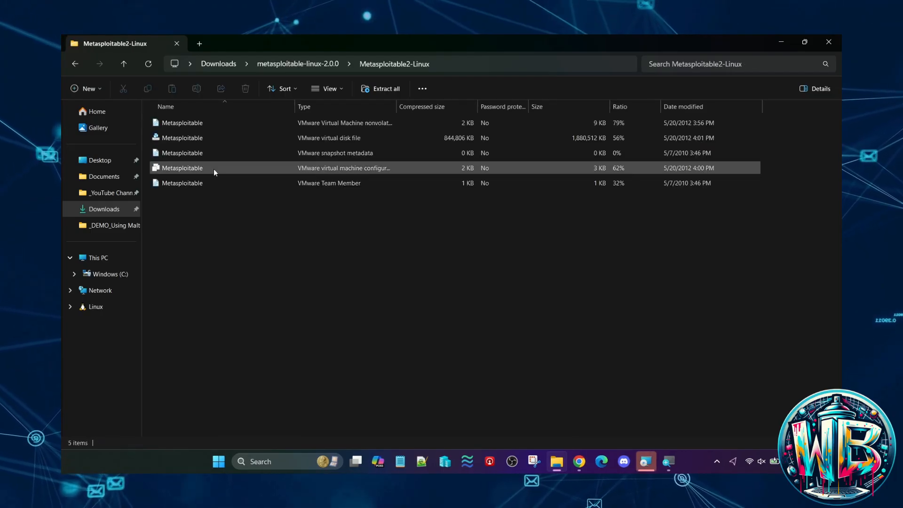
- Turn on file name extensions in File Explorer for the Metasploitable files
{"action": "left_click", "coordinate": [294, 104]}
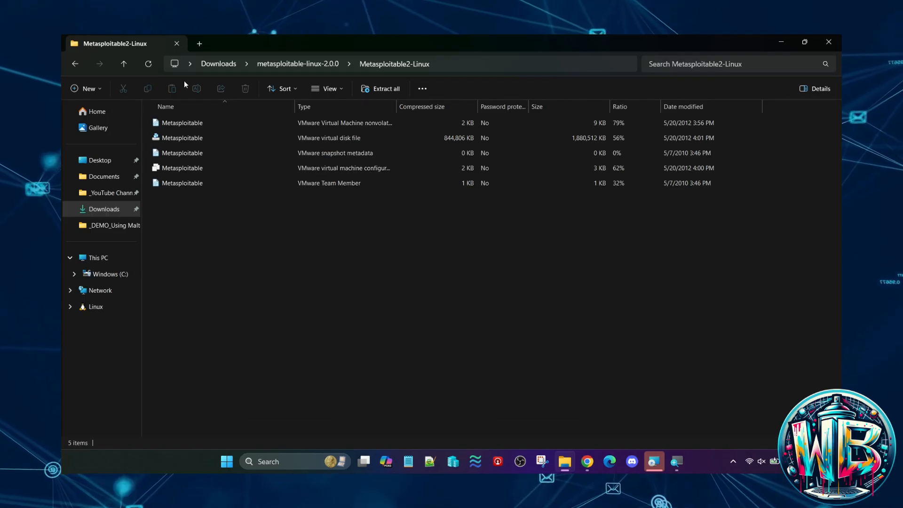
{"action": "left_click", "coordinate": [329, 89]}
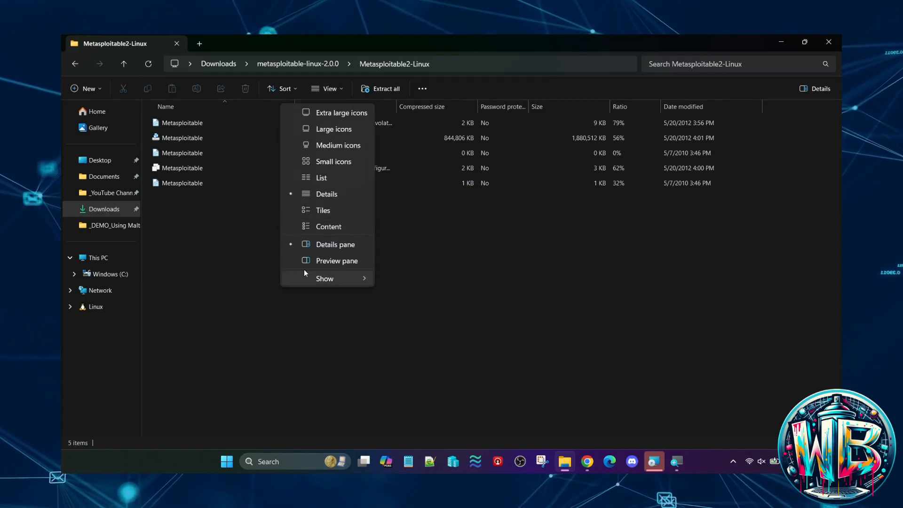
{"action": "mouse_move", "coordinate": [317, 283]}
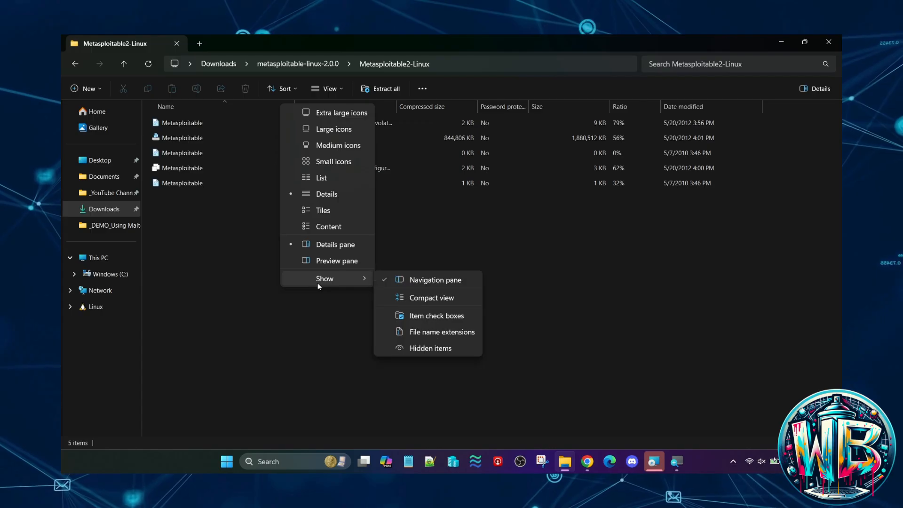
{"action": "left_click", "coordinate": [423, 331]}
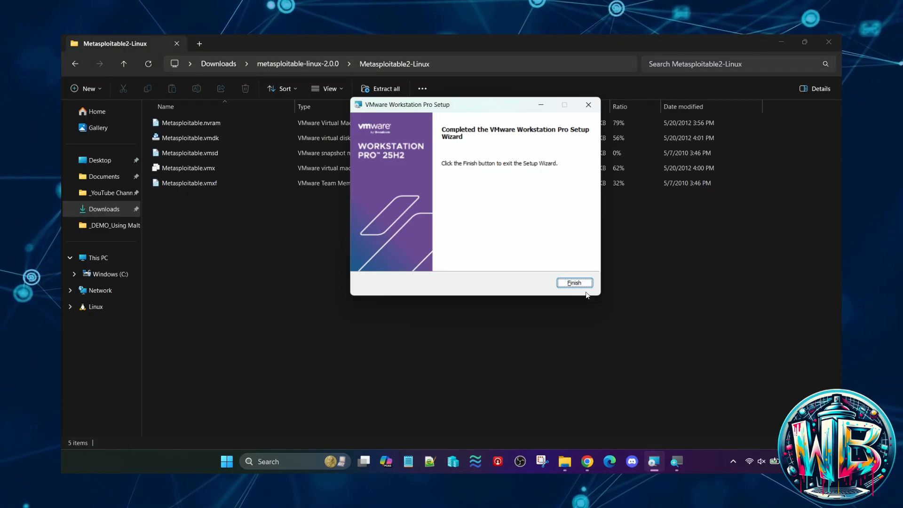
- Finish the VMware Workstation Pro setup wizard and go back up to the Downloads folder
{"action": "left_click", "coordinate": [575, 283]}
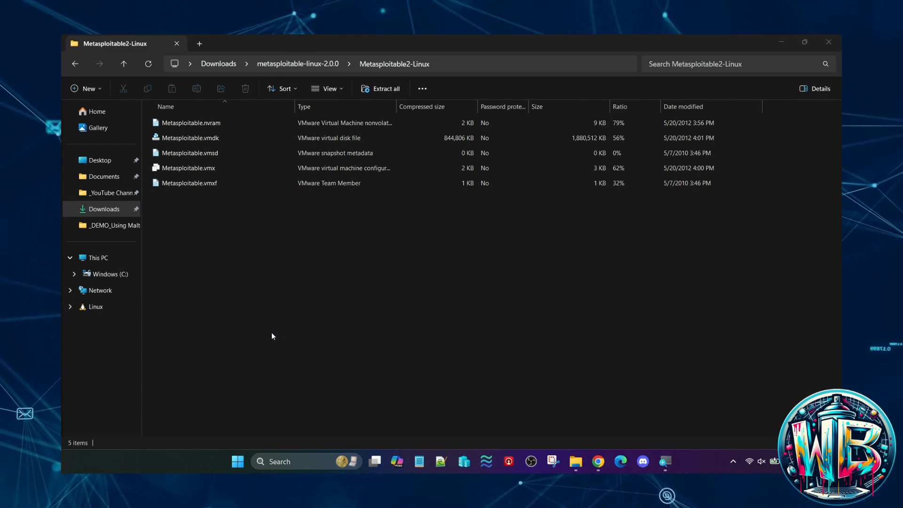
{"action": "left_click", "coordinate": [126, 65]}
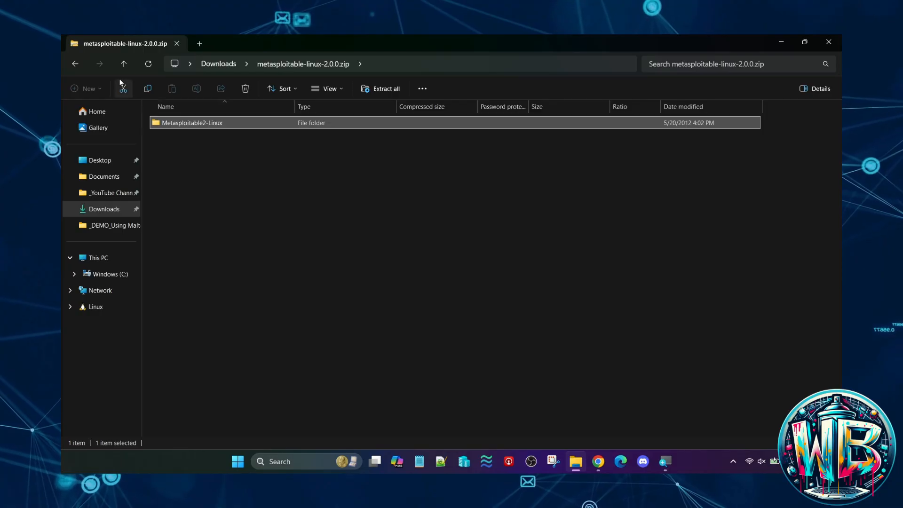
{"action": "left_click", "coordinate": [123, 63]}
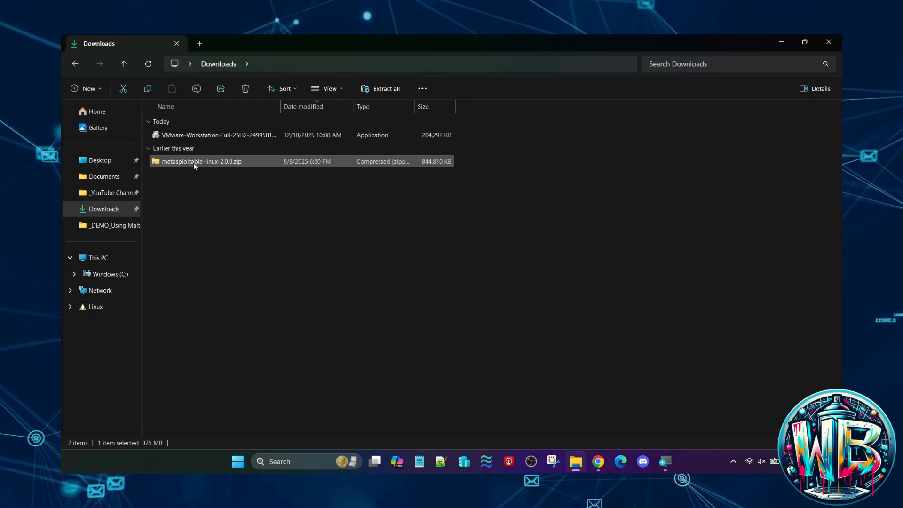
- Extract all of metasploitable-linux-2.0.0.zip to the suggested metasploitable-linux-2.0.0 folder in Downloads
{"action": "right_click", "coordinate": [194, 165]}
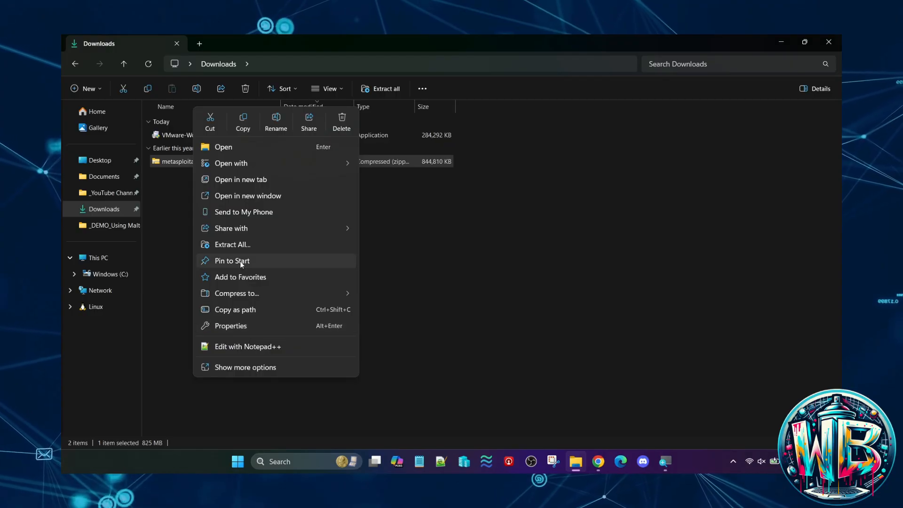
{"action": "left_click", "coordinate": [238, 245]}
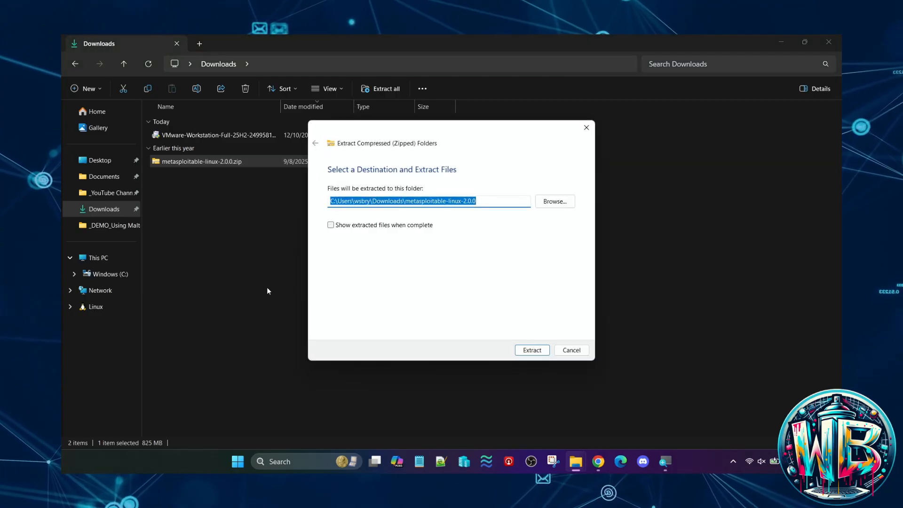
{"action": "left_click", "coordinate": [533, 352]}
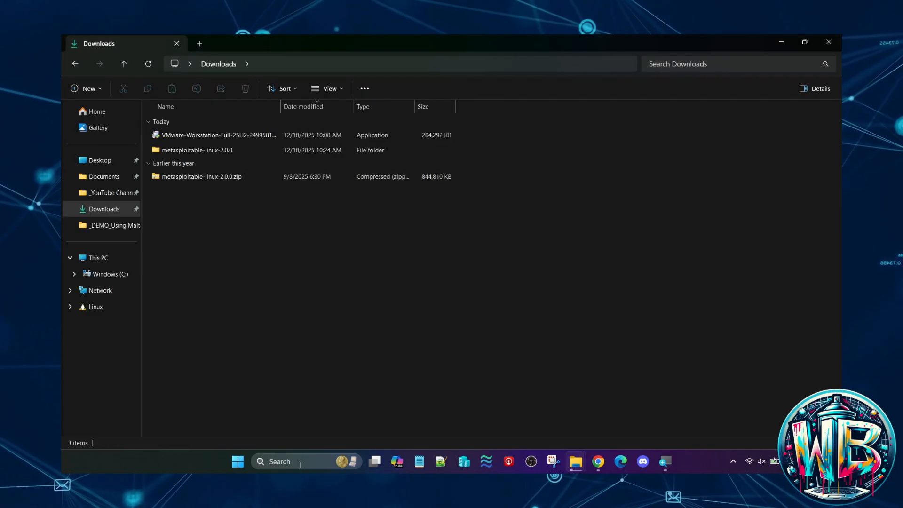
- Search Windows for VM and launch VMware Workstation Pro
{"action": "left_click", "coordinate": [299, 465]}
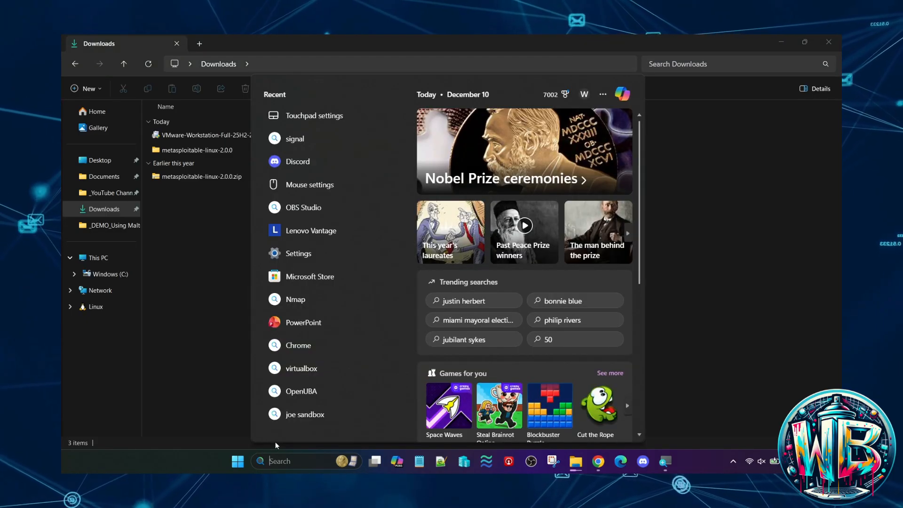
{"action": "type", "text": "VM"}
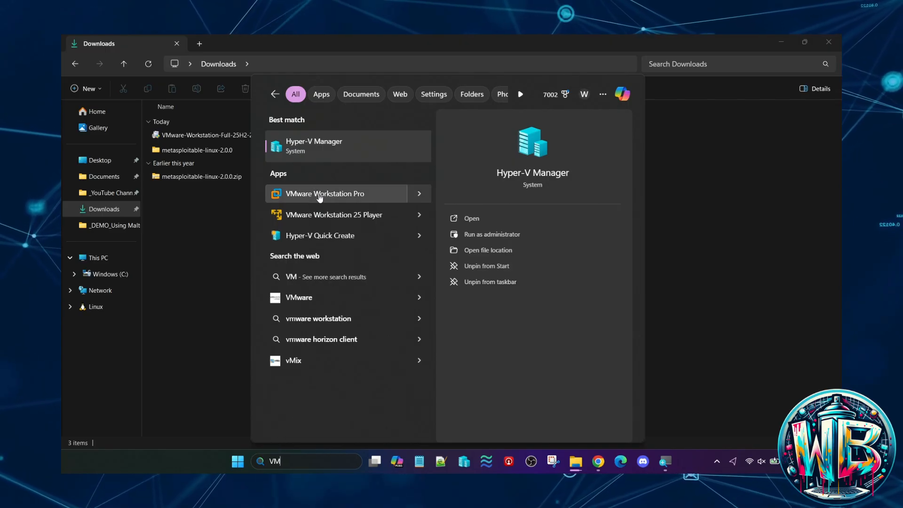
{"action": "left_click", "coordinate": [319, 195]}
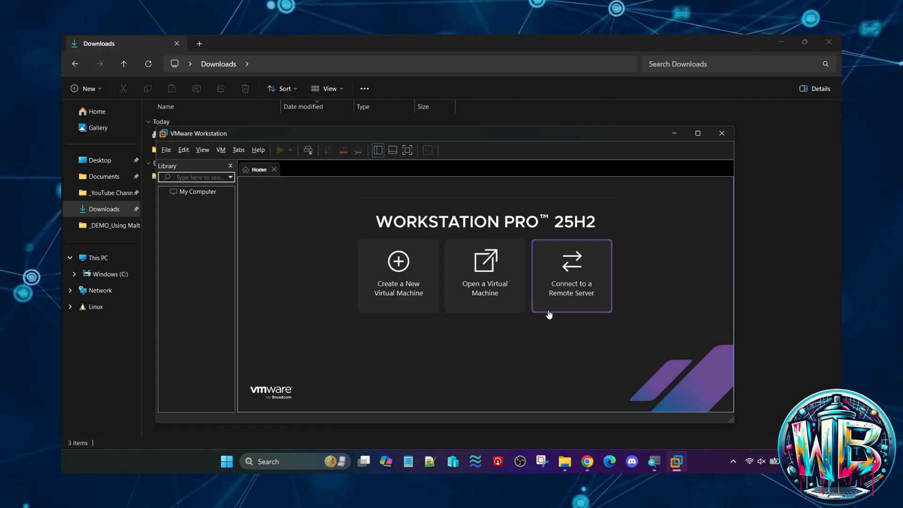
- Open the Metasploitable.vmx virtual machine from the Metasploitable2-Linux folder inside metasploitable-linux-2.0.0 in Downloads
{"action": "left_click", "coordinate": [484, 271]}
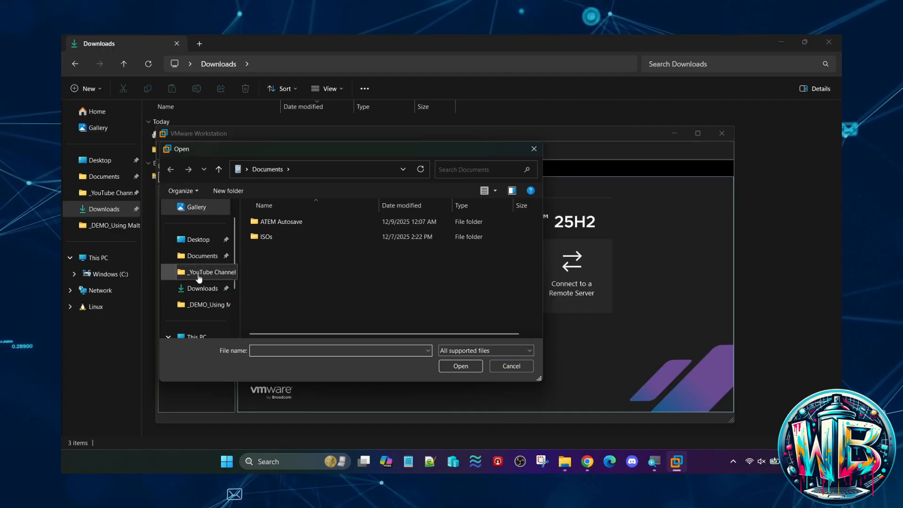
{"action": "left_click", "coordinate": [201, 288]}
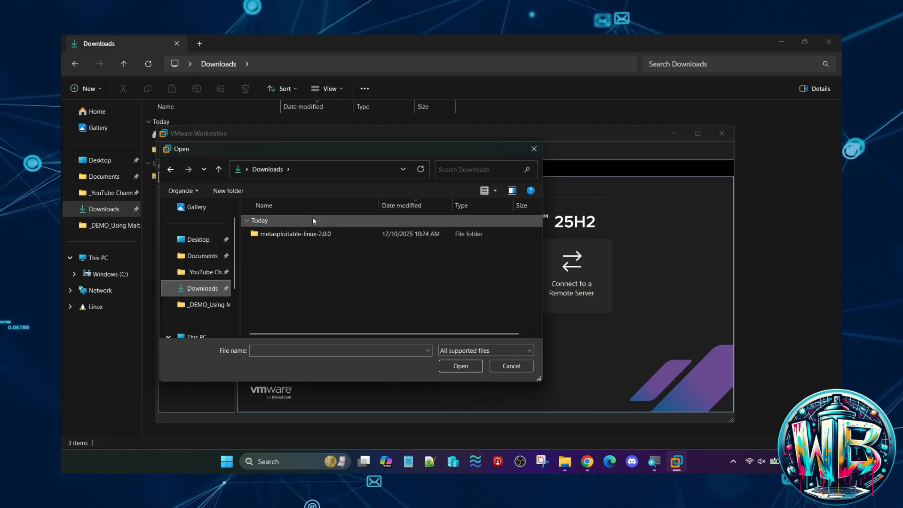
{"action": "double_click", "coordinate": [309, 230]}
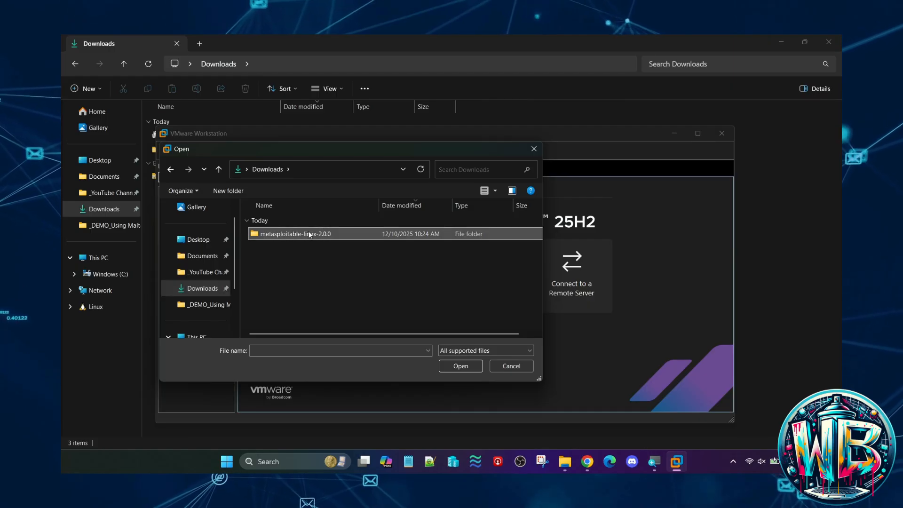
{"action": "double_click", "coordinate": [270, 234]}
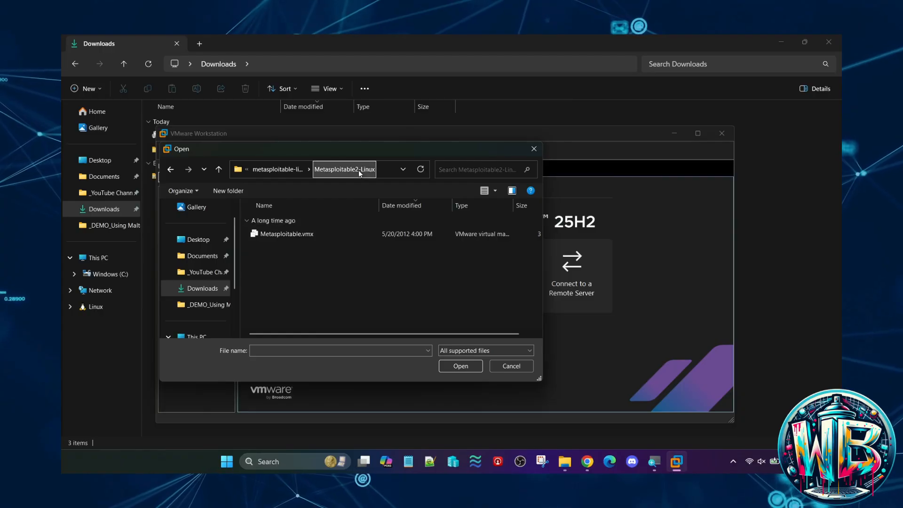
{"action": "left_click", "coordinate": [305, 237]}
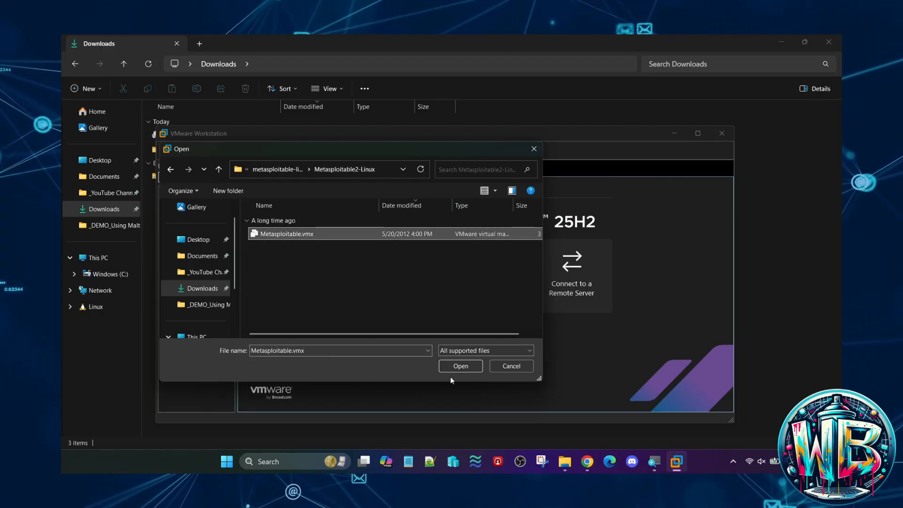
{"action": "left_click", "coordinate": [468, 367]}
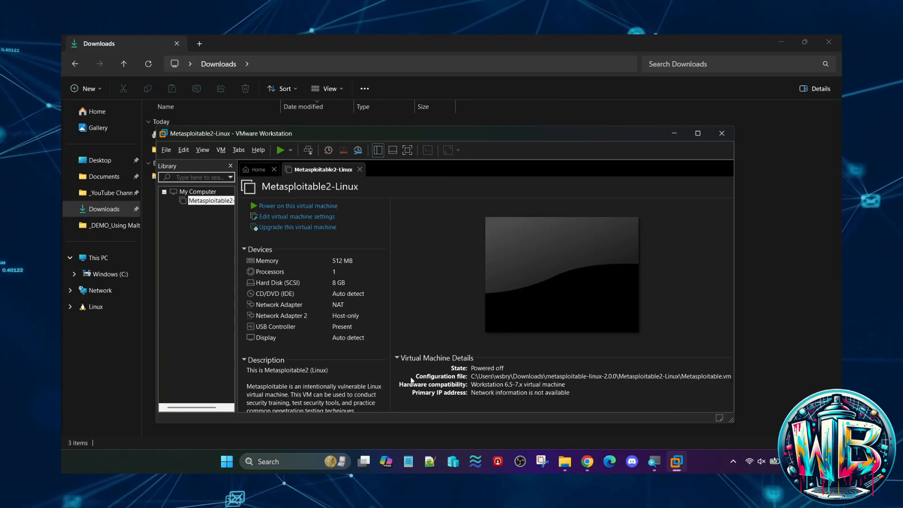
- Set the Metasploitable2-Linux virtual machine's memory to 1024 MB, review both network adapters and save the settings
{"action": "left_click_drag", "start_coordinate": [236, 276], "coordinate": [289, 277]}
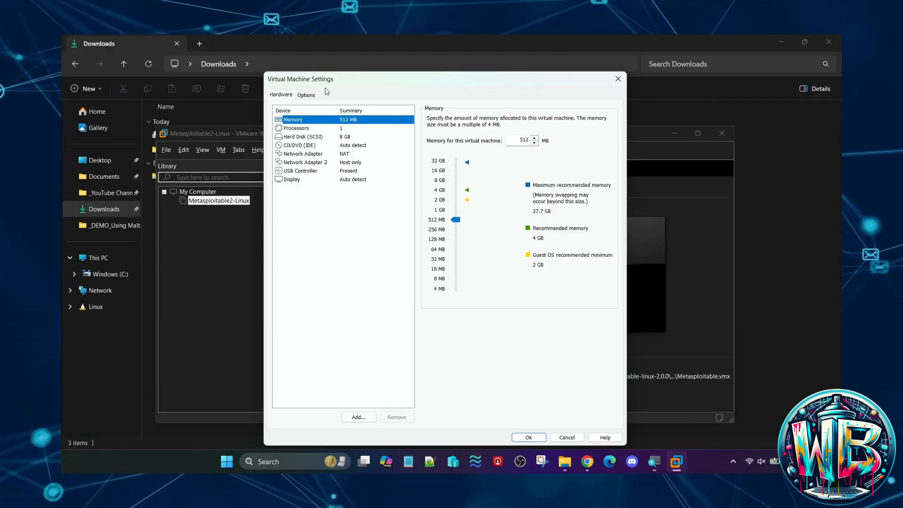
{"action": "left_click", "coordinate": [534, 138]}
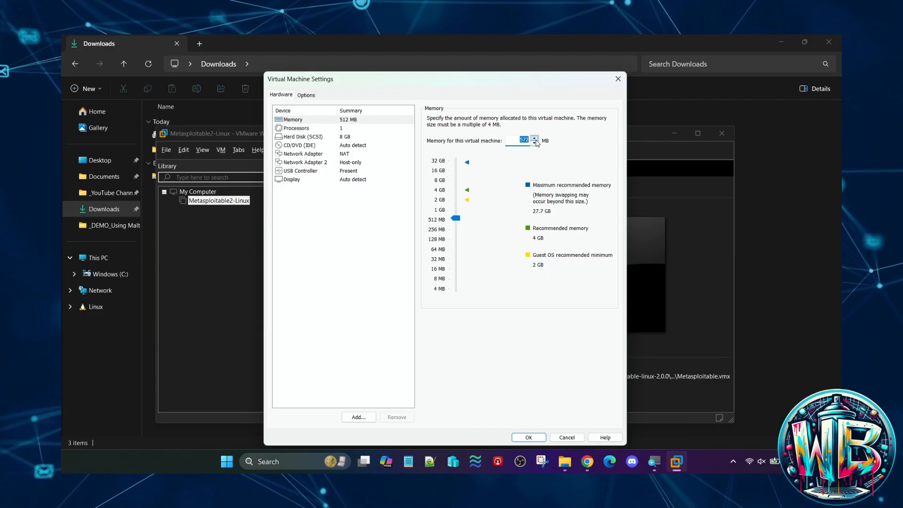
{"action": "type", "text": "1024"}
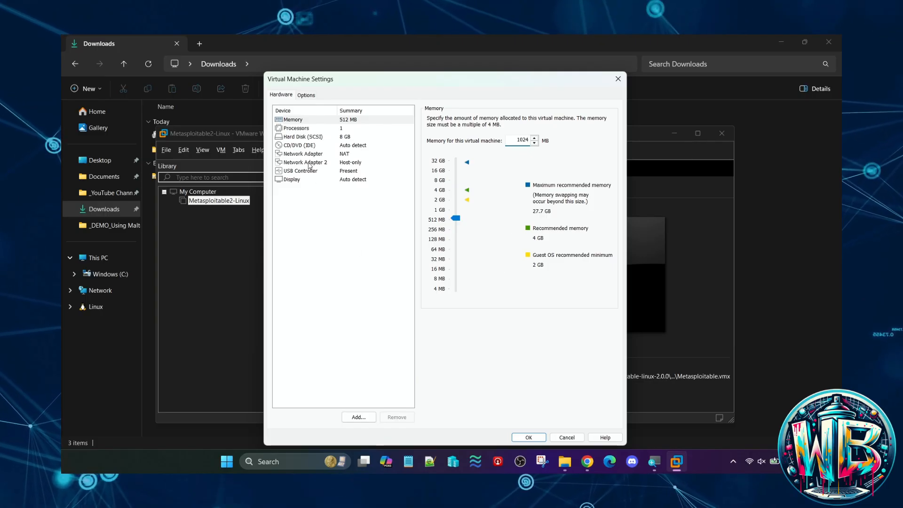
{"action": "left_click", "coordinate": [308, 155]}
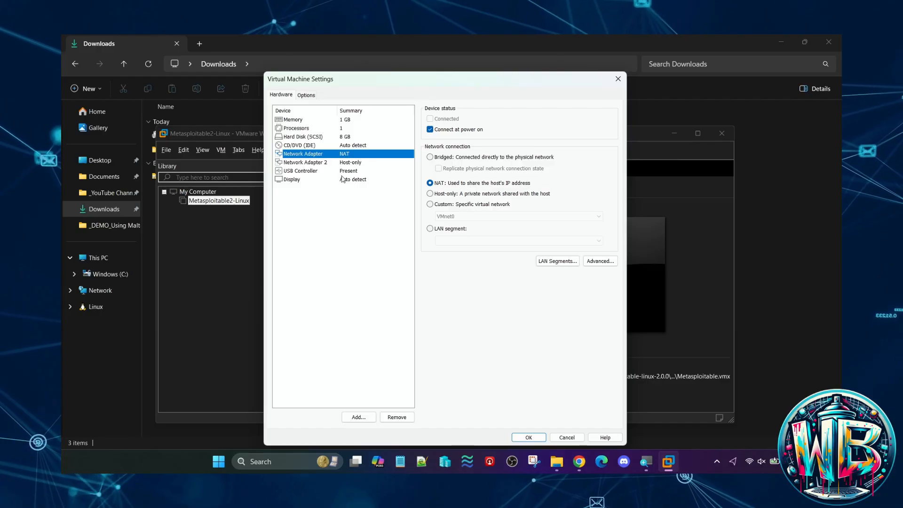
{"action": "key", "text": "Down"}
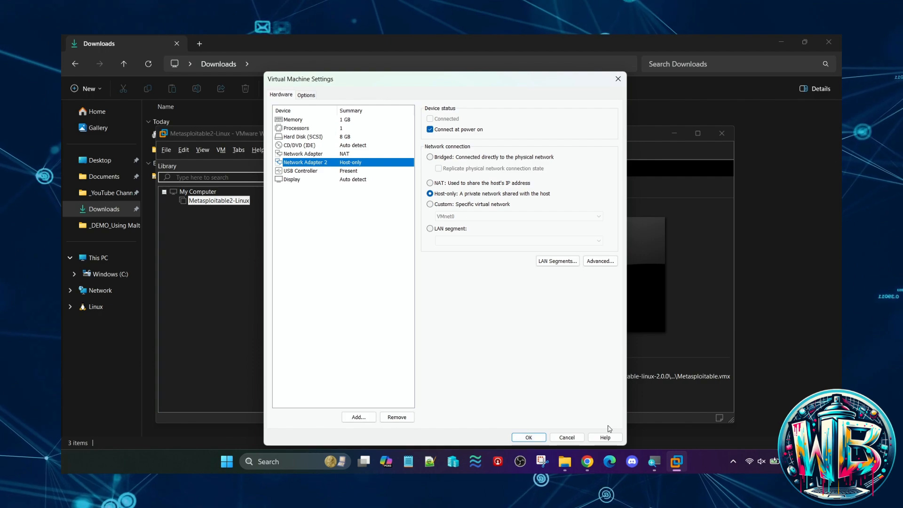
{"action": "left_click", "coordinate": [518, 438]}
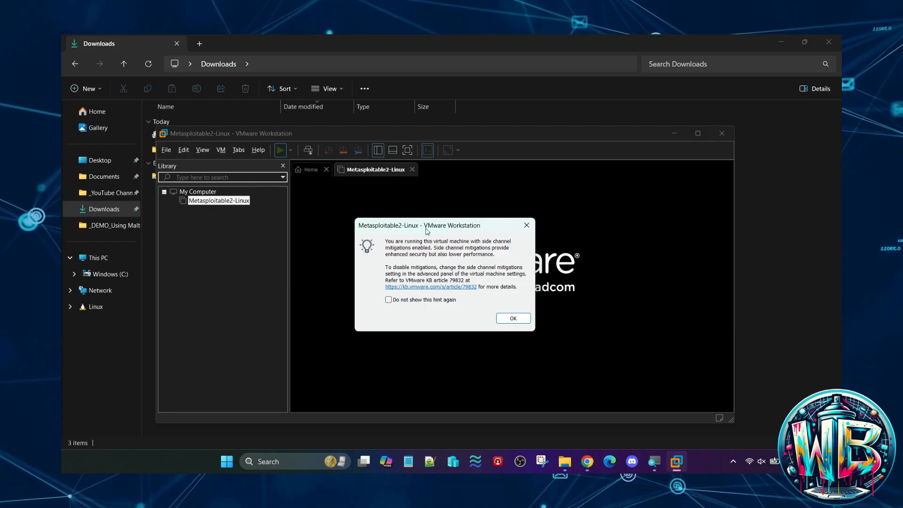
- Permanently dismiss the side channel mitigations hint at power-on and declare the Metasploitable2-Linux virtual machine as copied
{"action": "left_click_drag", "start_coordinate": [425, 228], "coordinate": [367, 201]}
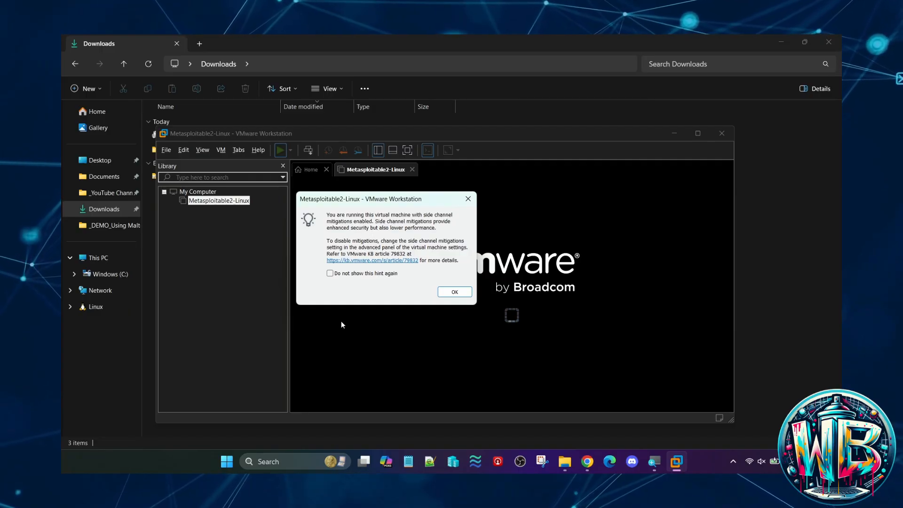
{"action": "left_click", "coordinate": [331, 273]}
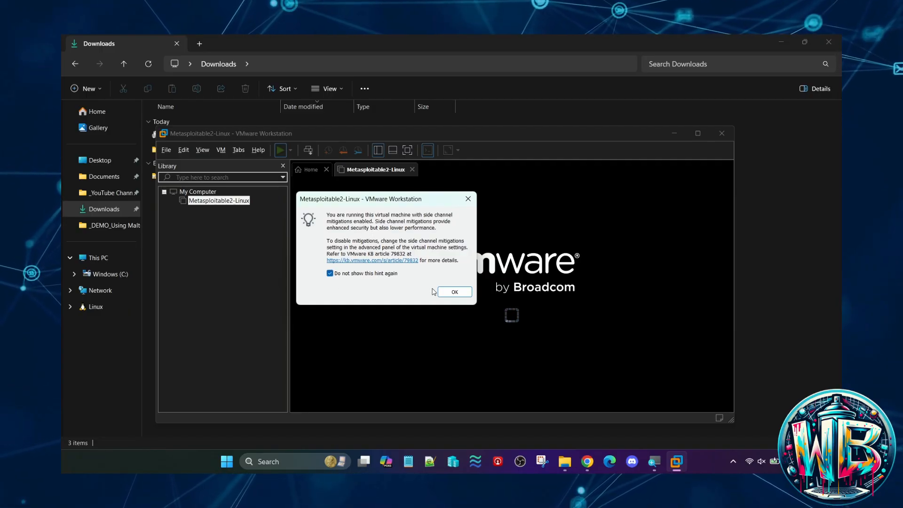
{"action": "left_click", "coordinate": [460, 292]}
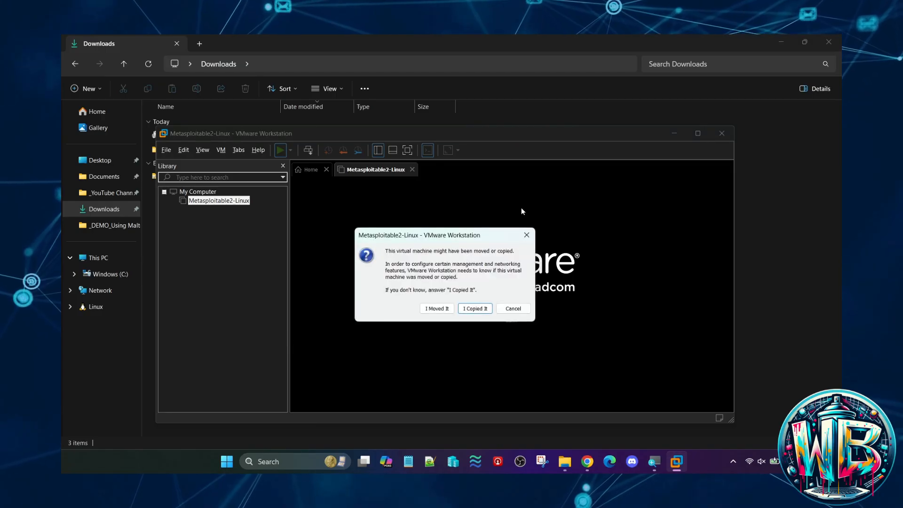
{"action": "left_click_drag", "start_coordinate": [388, 239], "coordinate": [357, 188]}
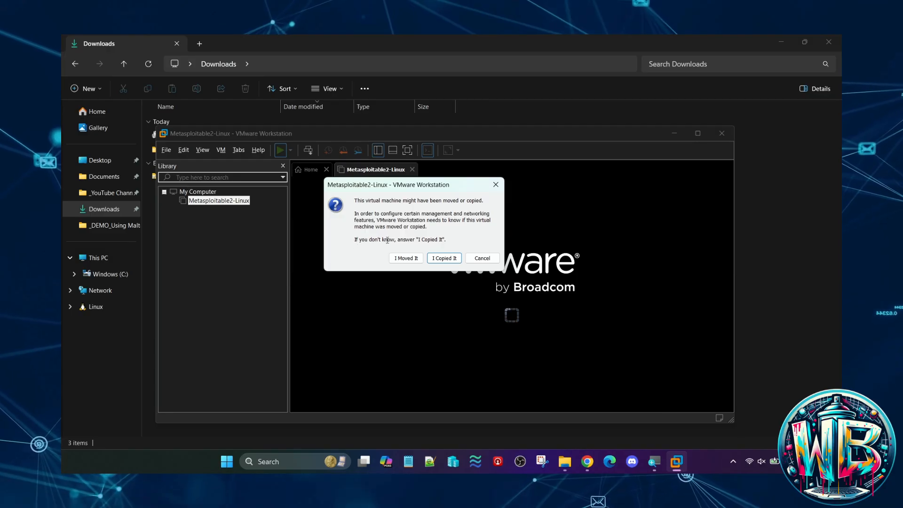
{"action": "left_click", "coordinate": [431, 257]}
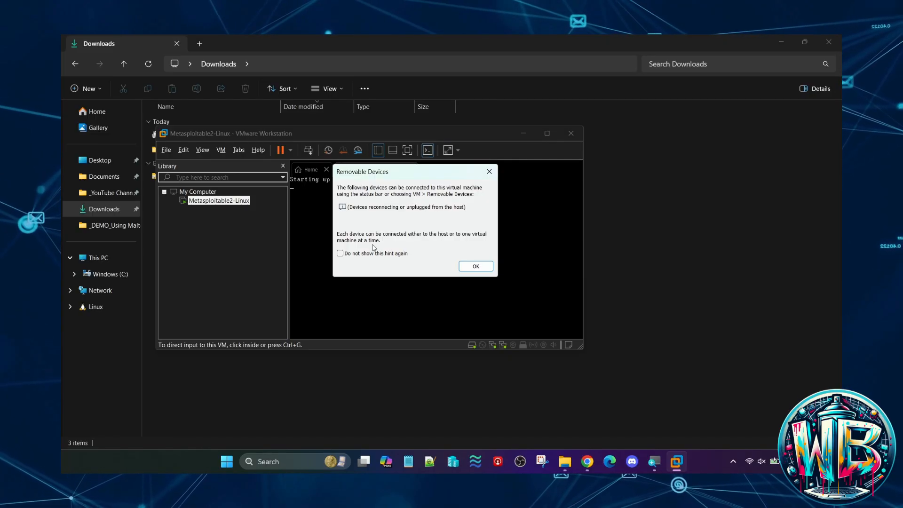
- Permanently dismiss the Removable Devices hint and maximize the VMware Workstation window
{"action": "left_click", "coordinate": [340, 253]}
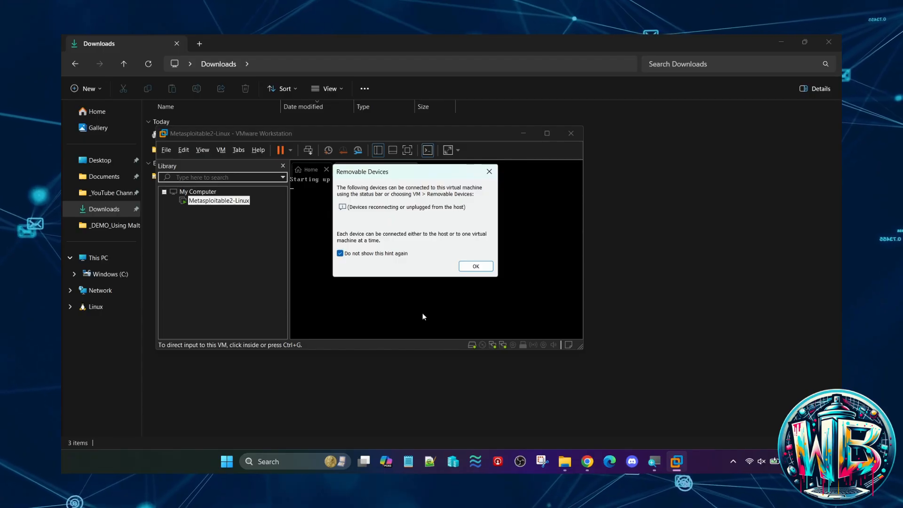
{"action": "left_click", "coordinate": [475, 266]}
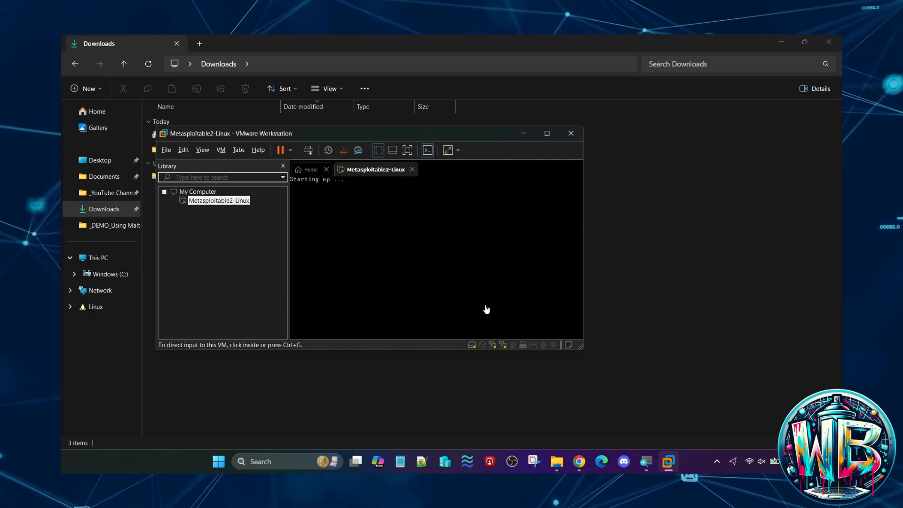
{"action": "left_click", "coordinate": [544, 135]}
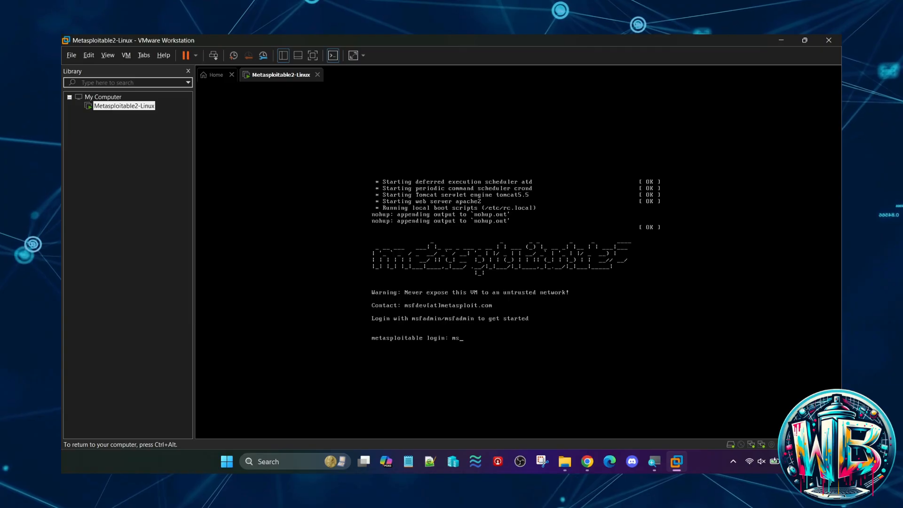
- Log in to the Metasploitable console with the default user name and account password shown in the login banner
{"action": "type", "text": "min"}
{"action": "key", "text": "Return"}
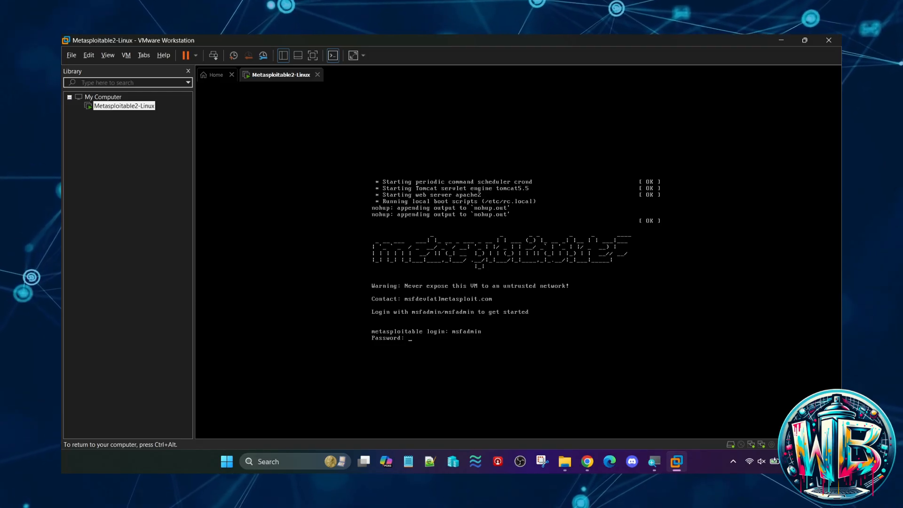
{"action": "type", "text": "msfadmin"}
{"action": "key", "text": "Return"}
{"action": "key", "text": "Return"}
{"action": "key", "text": "Return"}
{"action": "key", "text": "Return"}
{"action": "key", "text": "Return"}
{"action": "key", "text": "Return"}
{"action": "key", "text": "Return"}
{"action": "key", "text": "Tab"}
{"action": "key", "text": "Tab"}
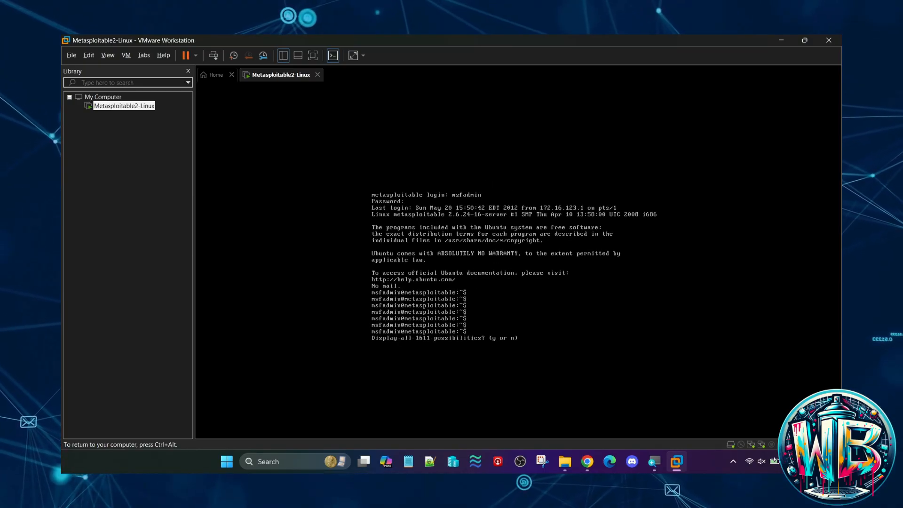
{"action": "key", "text": "n"}
{"action": "key", "text": "Return"}
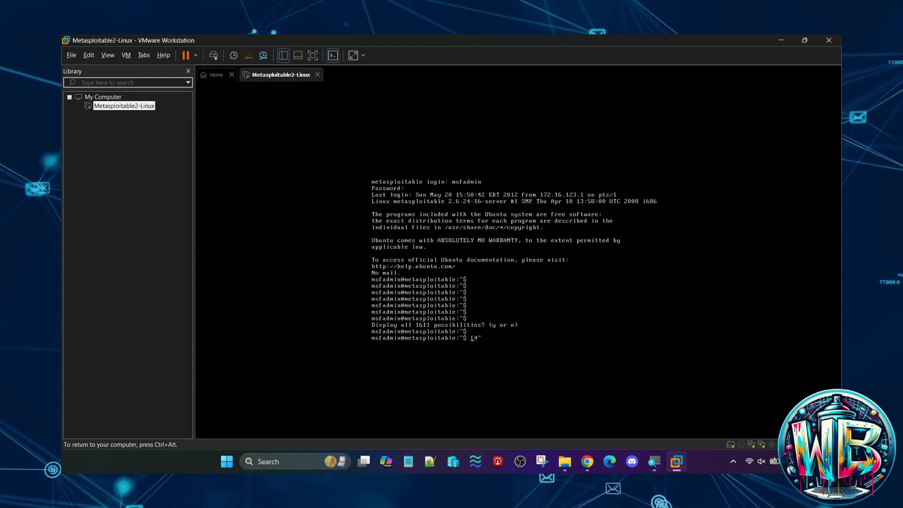
- Release input from the virtual machine to the host, return to its console and clear the terminal
{"action": "key", "text": "ctrl+alt"}
{"action": "left_click", "coordinate": [131, 291]}
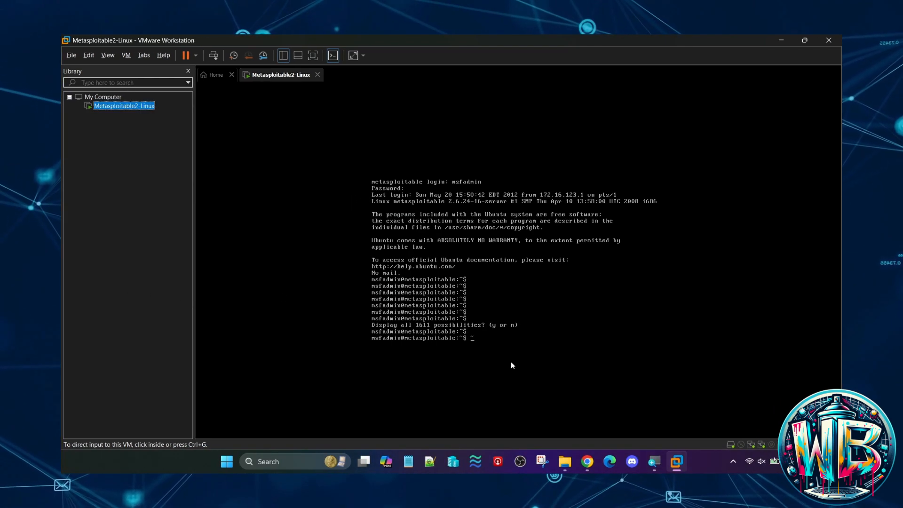
{"action": "left_click", "coordinate": [522, 338]}
{"action": "type", "text": "clear"}
{"action": "key", "text": "Return"}
{"action": "type", "text": "clear"}
{"action": "key", "text": "Return"}
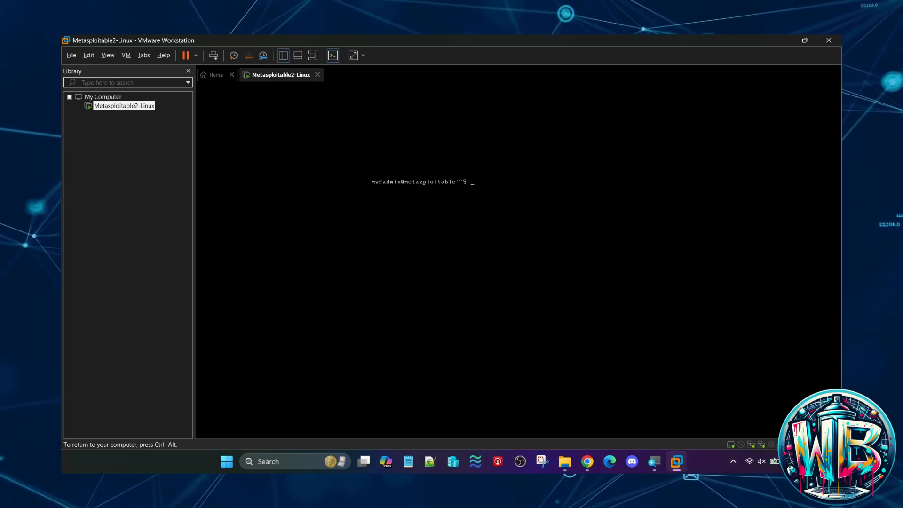
- Show the virtual machine in full screen and list its IP addresses with ip a | grep inet*
{"action": "key", "text": "Tab"}
{"action": "key", "text": "Tab"}
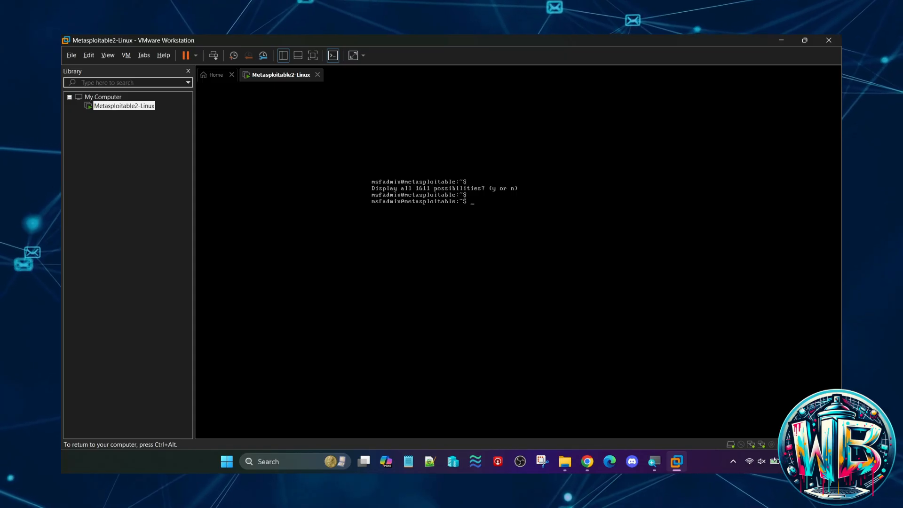
{"action": "key", "text": "ctrl+alt"}
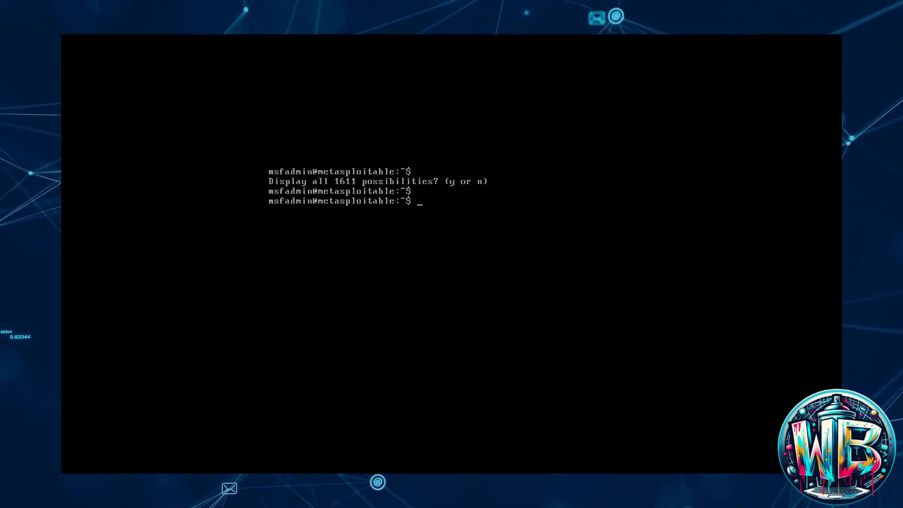
{"action": "key", "text": "Return"}
{"action": "key", "text": "Return"}
{"action": "key", "text": "Return"}
{"action": "key", "text": "Return"}
{"action": "key", "text": "Return"}
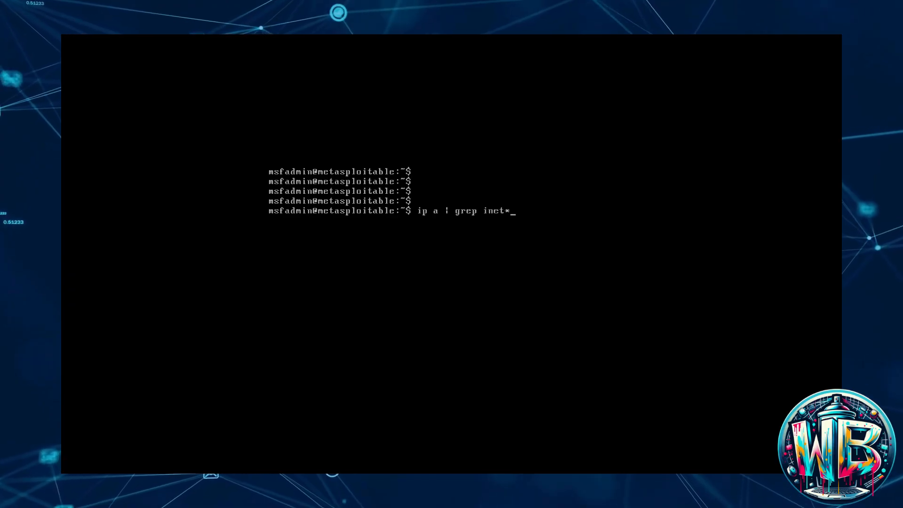
{"action": "key", "text": "Return"}
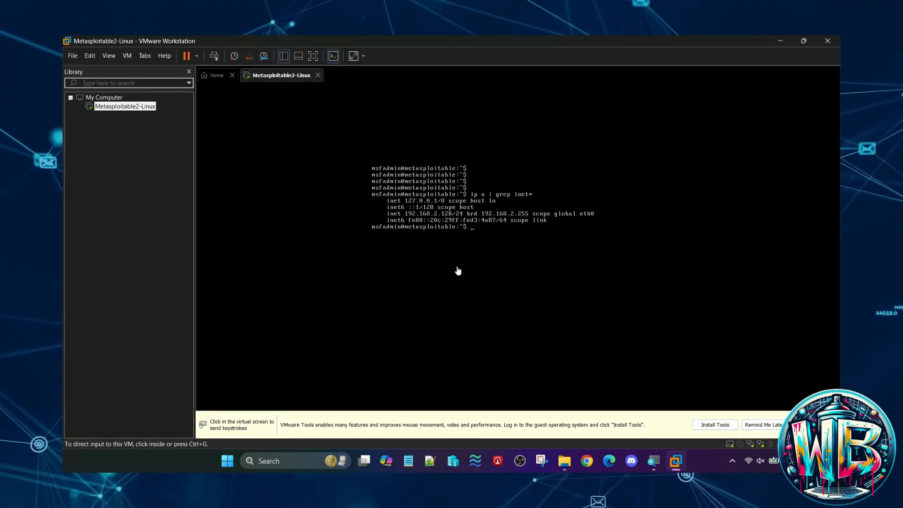
- Switch to a new Chrome Incognito window on the host and maximize it
{"action": "right_click", "coordinate": [587, 463]}
{"action": "left_click", "coordinate": [565, 400]}
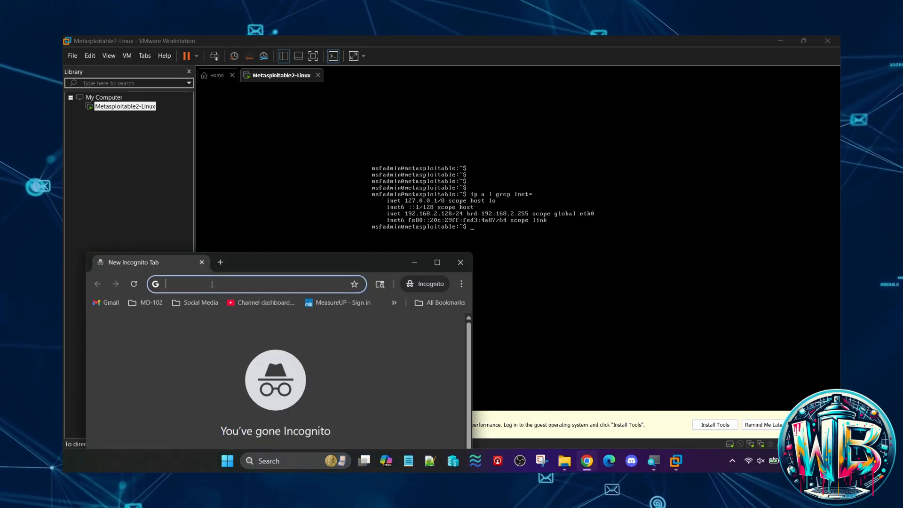
{"action": "left_click", "coordinate": [436, 262]}
{"action": "left_click_drag", "start_coordinate": [310, 40], "coordinate": [424, 288]}
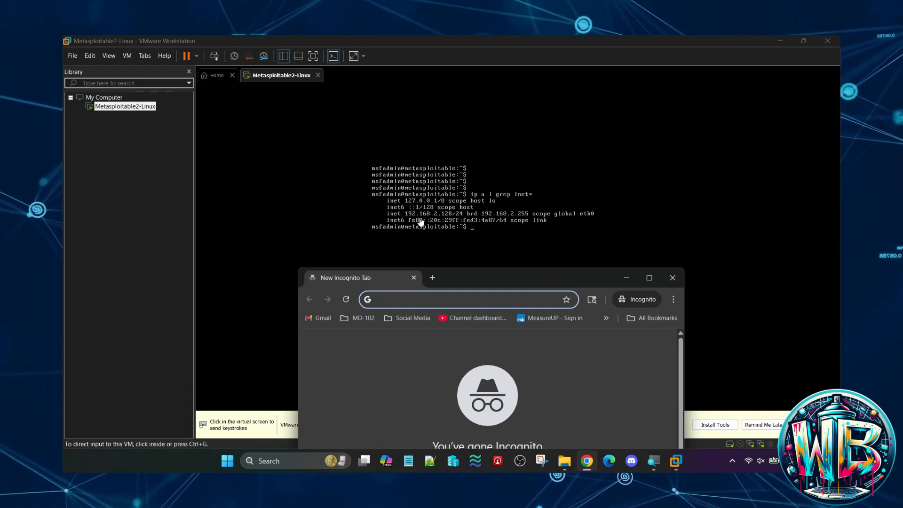
{"action": "double_click", "coordinate": [475, 277]}
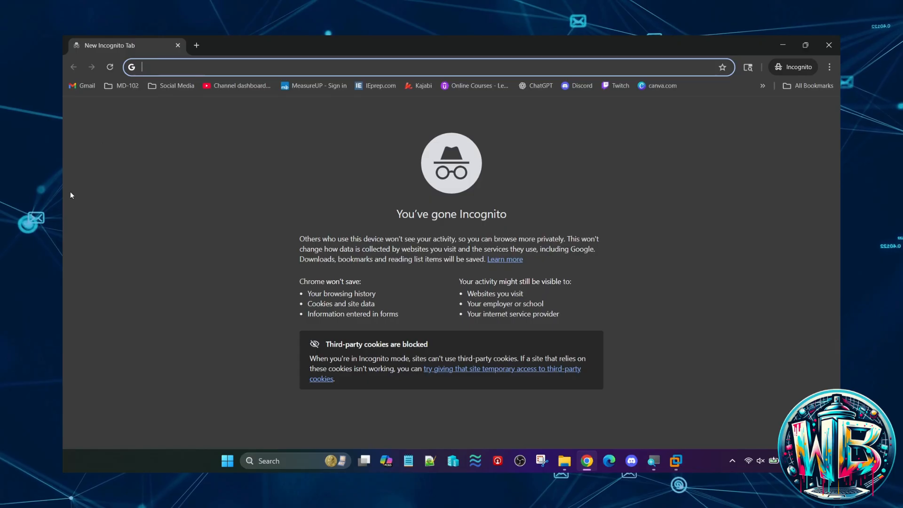
{"action": "left_click_drag", "start_coordinate": [205, 52], "coordinate": [468, 266]}
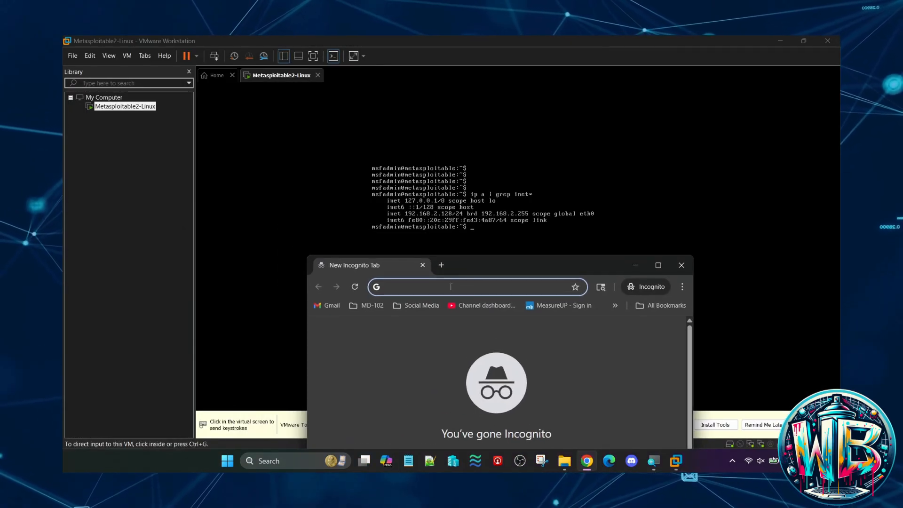
{"action": "type", "text": "http"}
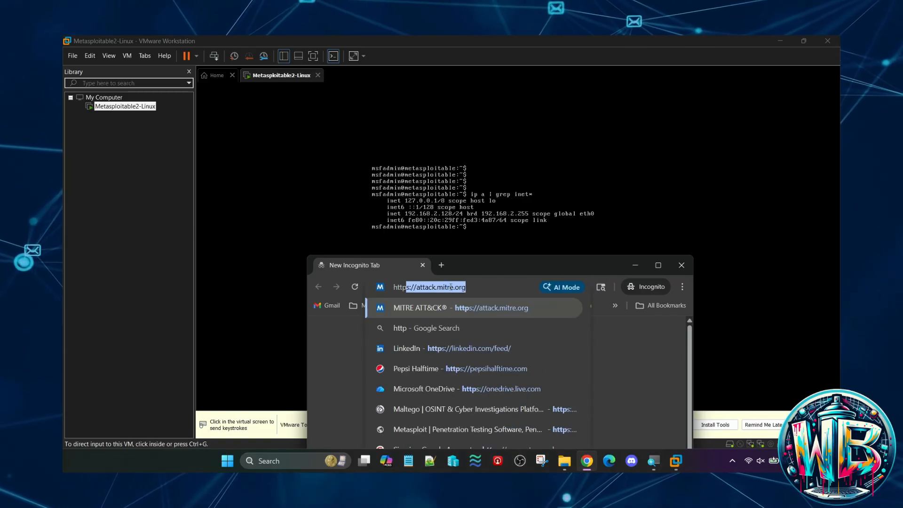
{"action": "type", "text": "://"}
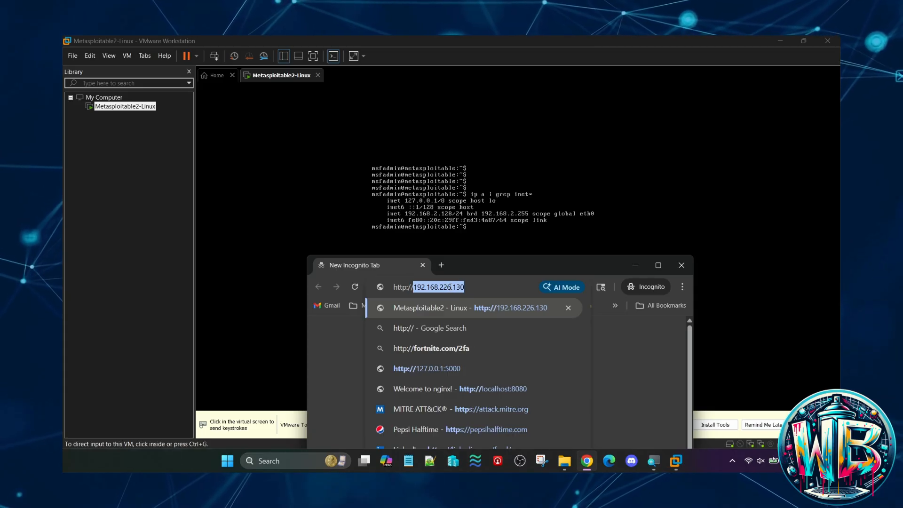
{"action": "type", "text": "192.168.226.130"}
{"action": "key", "text": "BackSpace"}
{"action": "key", "text": "BackSpace"}
{"action": "key", "text": "BackSpace"}
{"action": "key", "text": "BackSpace"}
{"action": "key", "text": "BackSpace"}
{"action": "key", "text": "BackSpace"}
{"action": "key", "text": "BackSpace"}
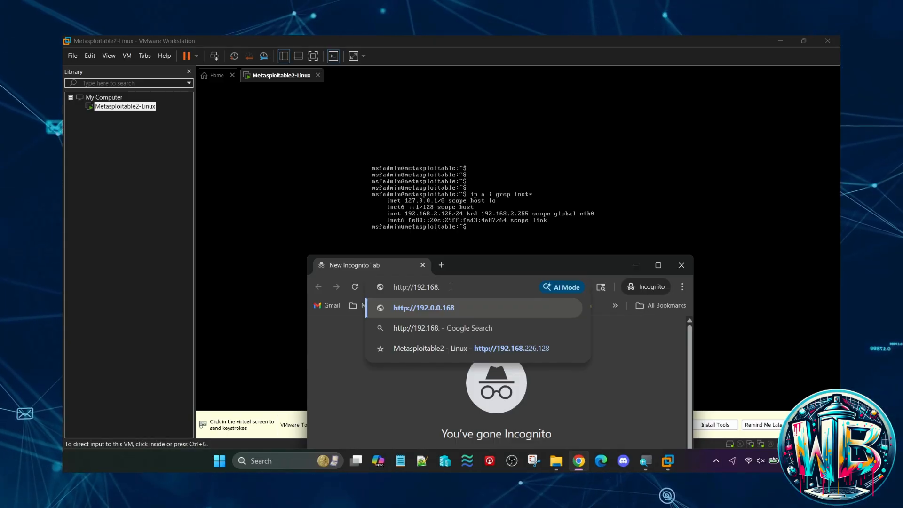
{"action": "type", "text": "2."}
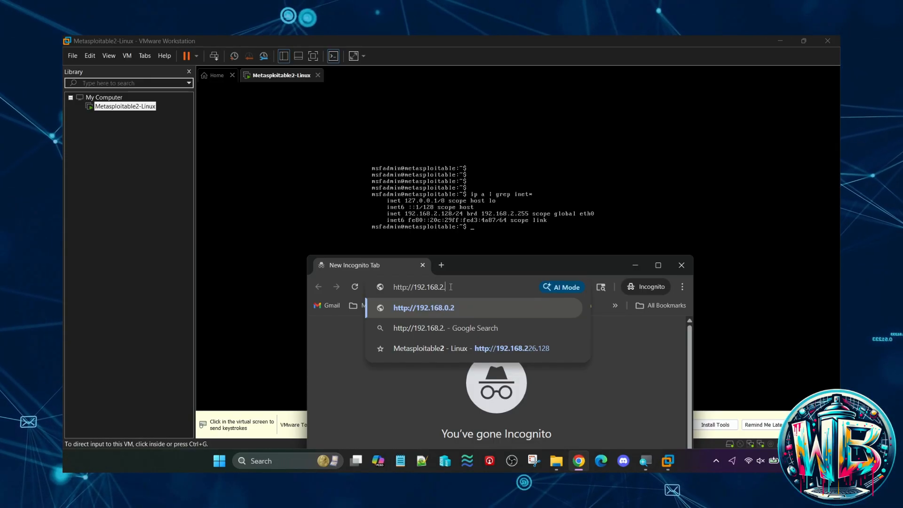
{"action": "type", "text": "128"}
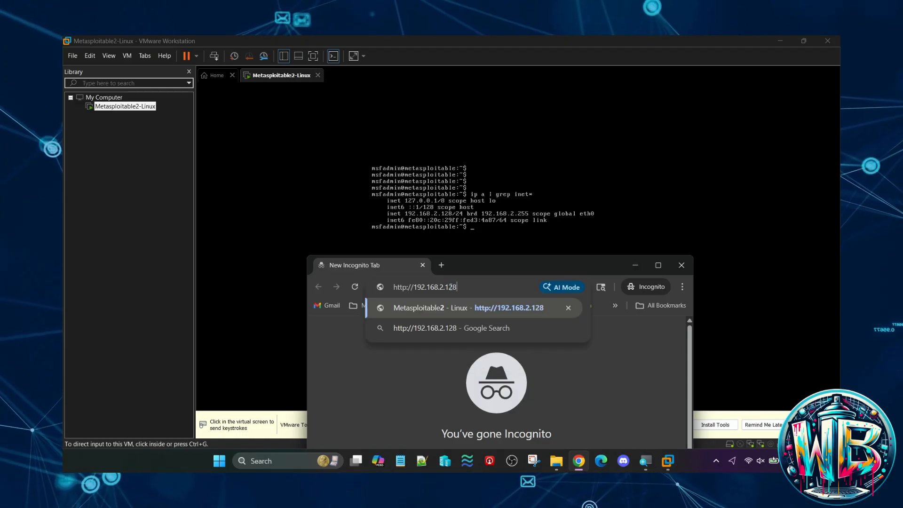
{"action": "key", "text": "Return"}
{"action": "left_click", "coordinate": [660, 264]}
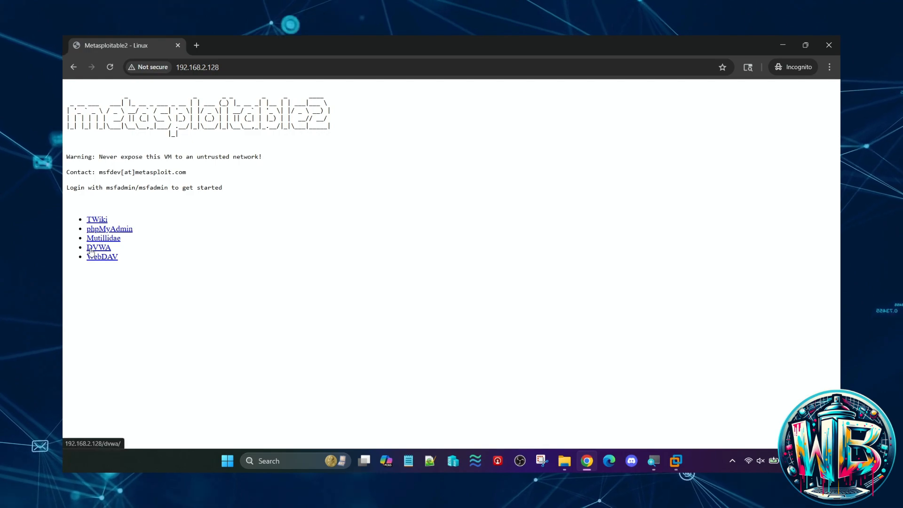
- Enlarge the Metasploitable2 start page and view its TWiki and DVWA pages, returning to the start page after each
{"action": "scroll", "coordinate": [91, 250], "scroll_direction": "up", "scroll_amount": 4}
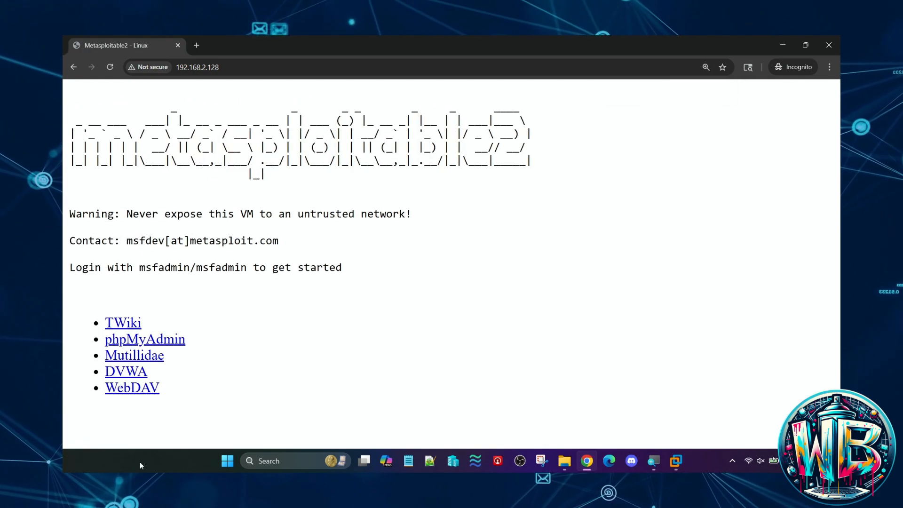
{"action": "left_click", "coordinate": [121, 324]}
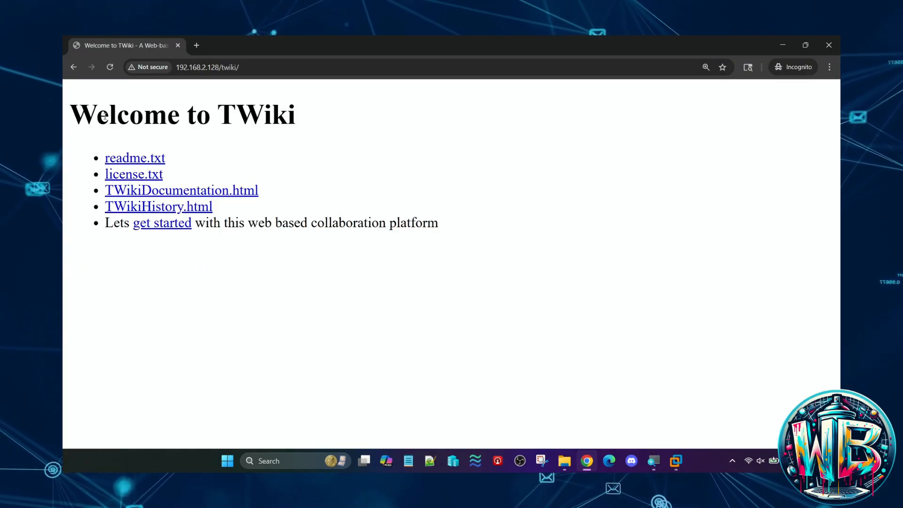
{"action": "left_click", "coordinate": [74, 68]}
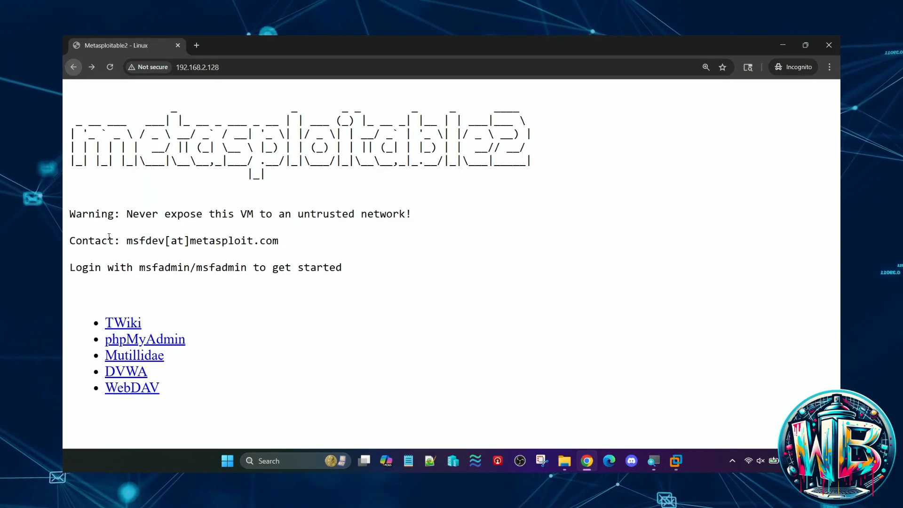
{"action": "left_click", "coordinate": [136, 376]}
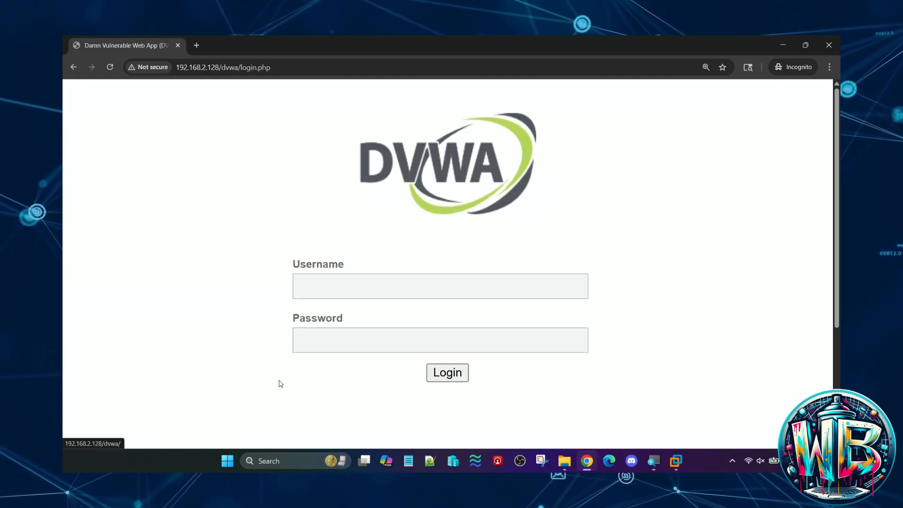
{"action": "left_click", "coordinate": [73, 67]}
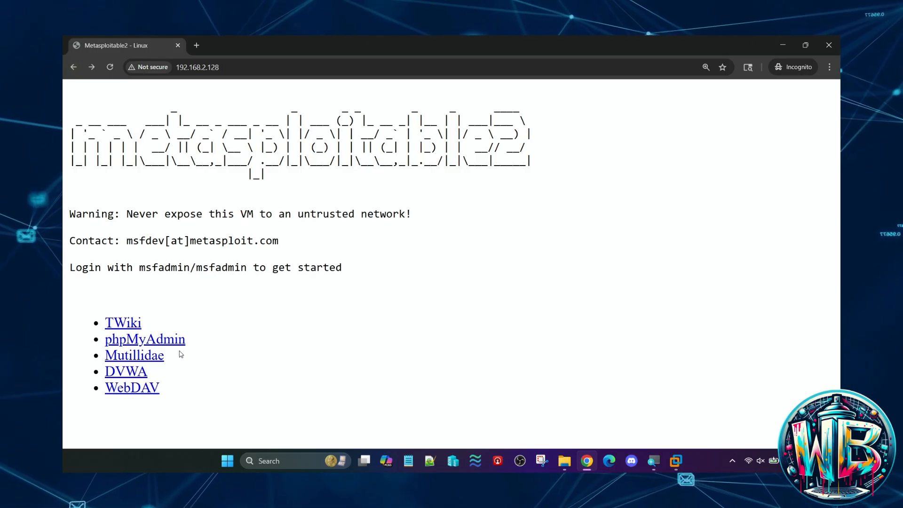